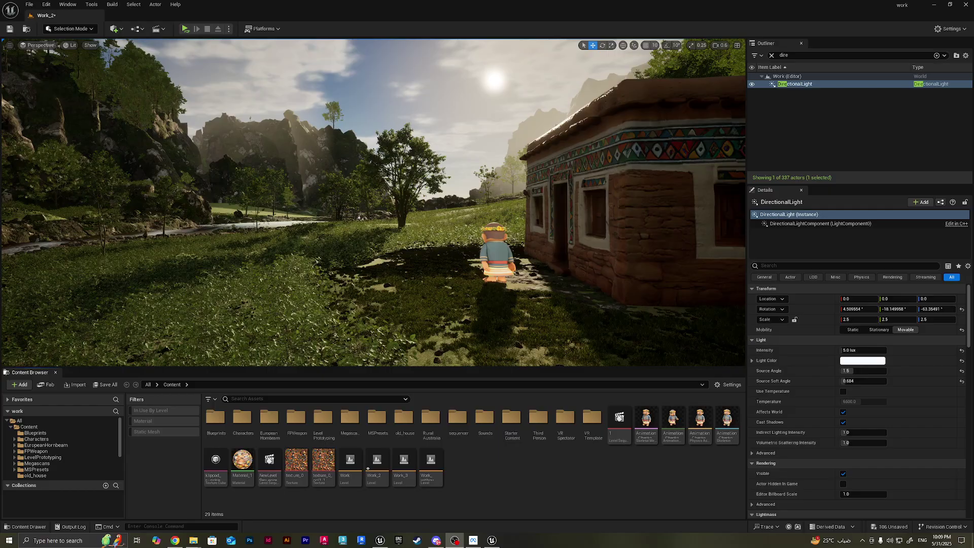
Step: Select the decorated mud-brick house and frame it in the viewport beside the character
right_drag(317, 261, 211, 262)
key(a)
key(w)
key(s)
right_drag(425, 209, 422, 207)
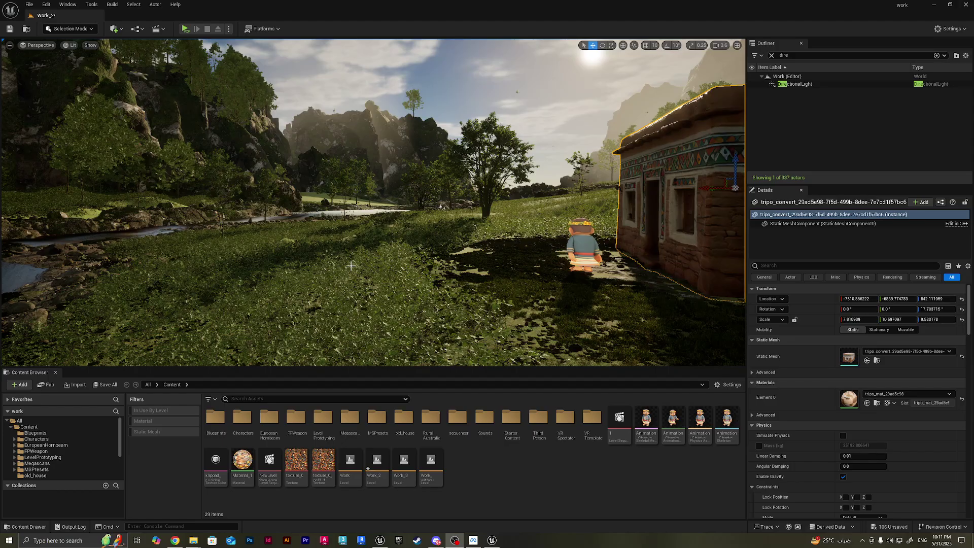
mouse_move(351, 265)
right_down()
mouse_move(335, 266)
mouse_move(366, 262)
right_up()
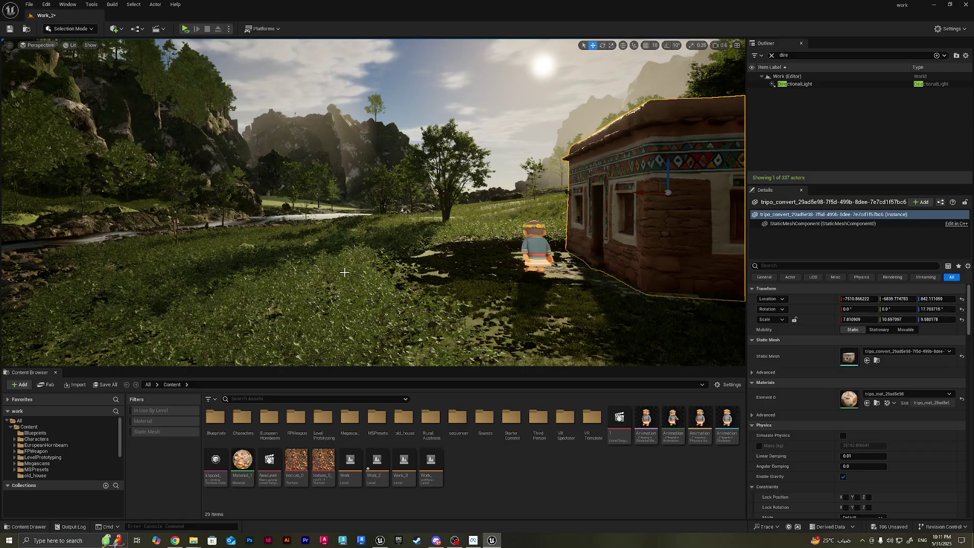
key(f)
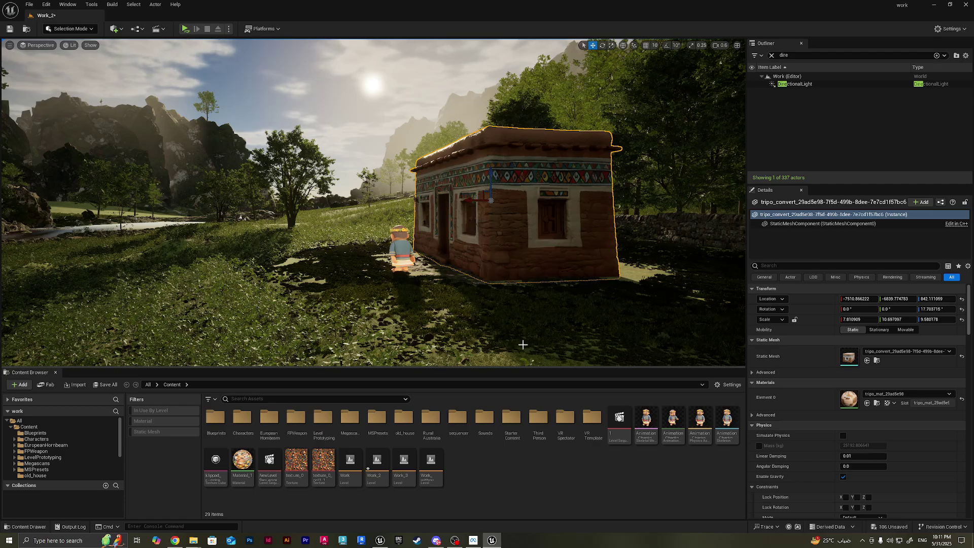
right_drag(511, 303, 427, 292)
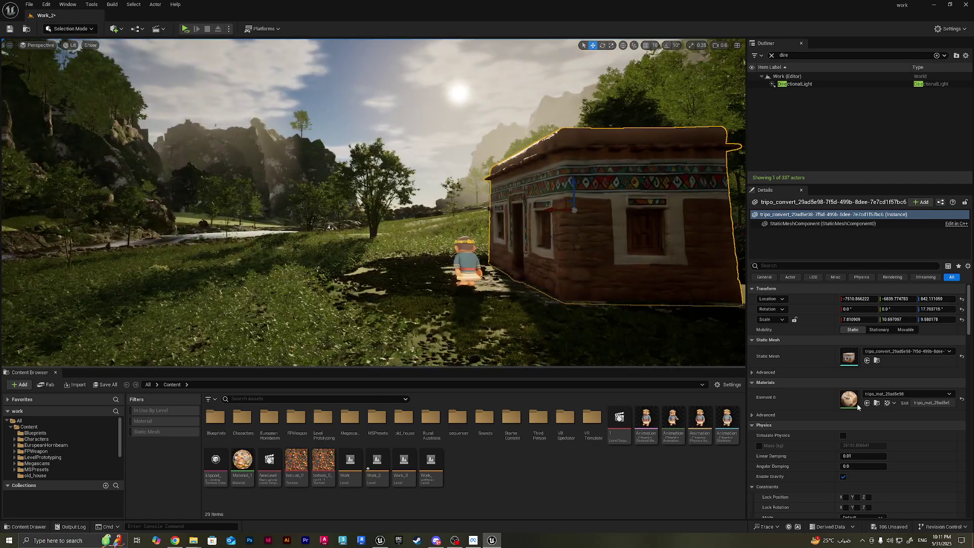
double_click(849, 357)
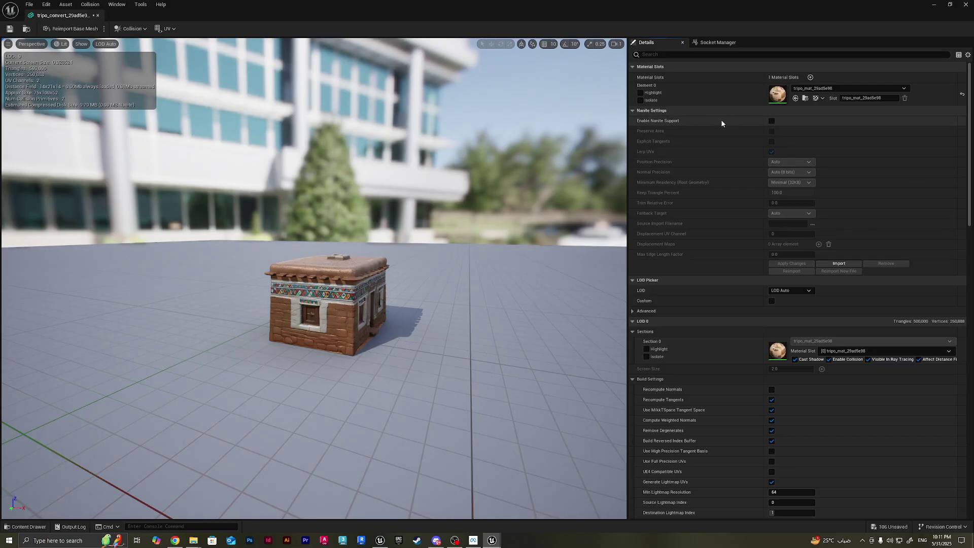
click(772, 121)
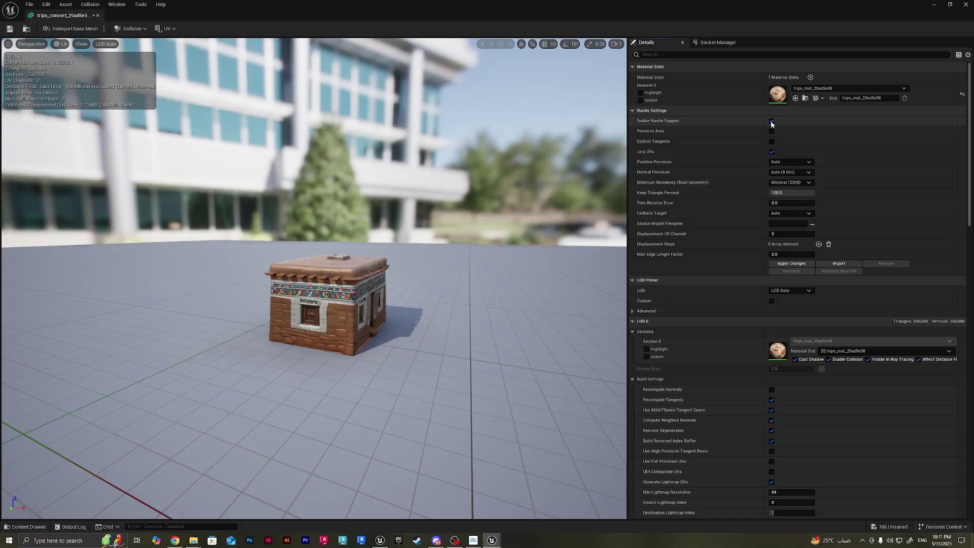
click(807, 265)
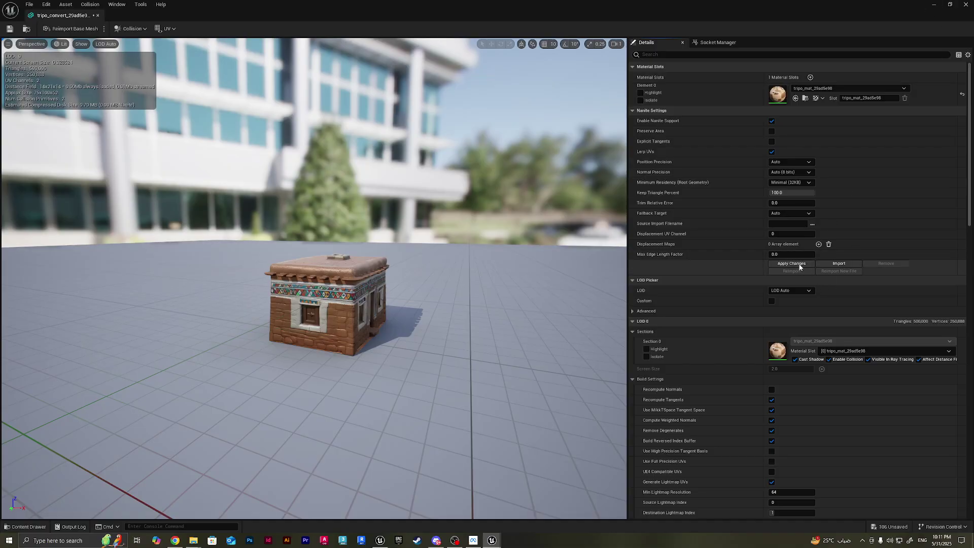
click(771, 121)
click(933, 5)
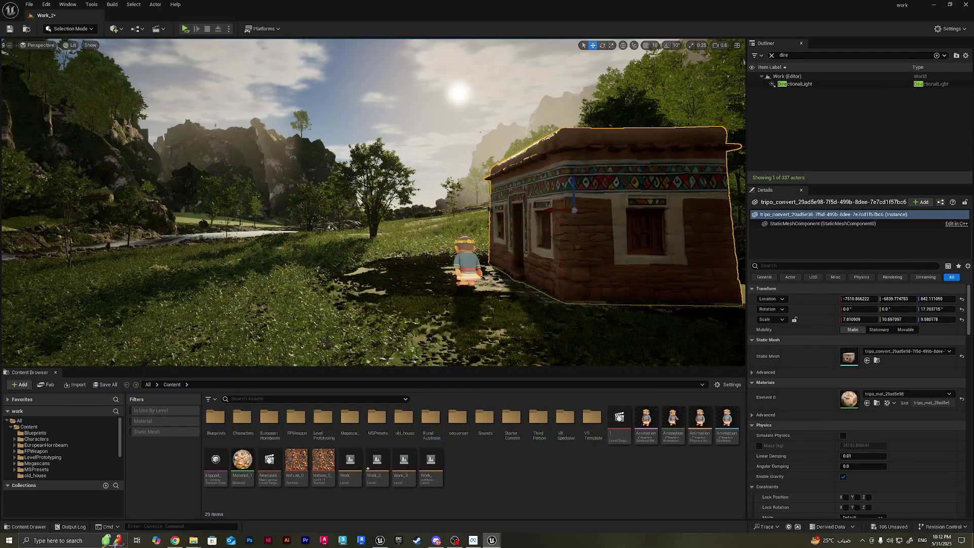
Step: Check the scene in the Nanite Triangles visualization and return to the Lit view mode
click(71, 45)
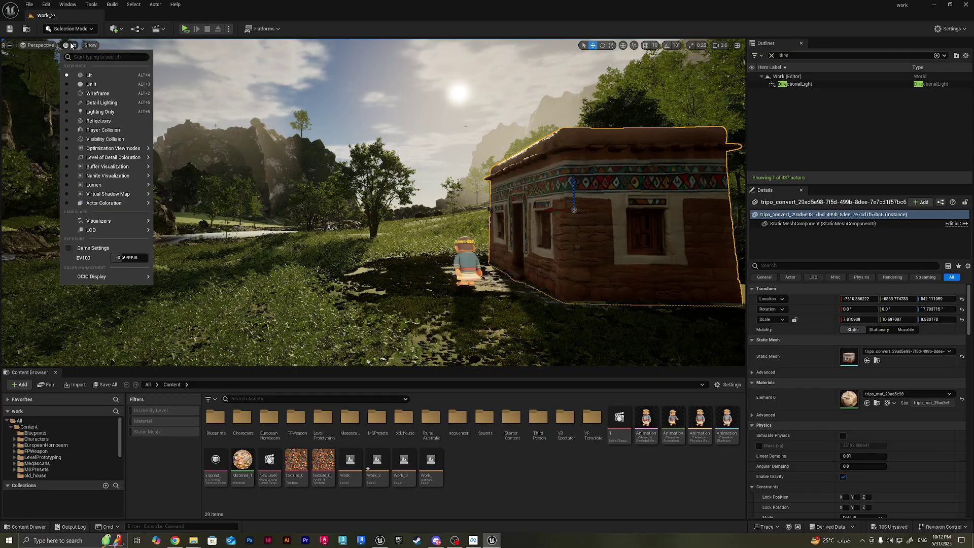
mouse_move(116, 177)
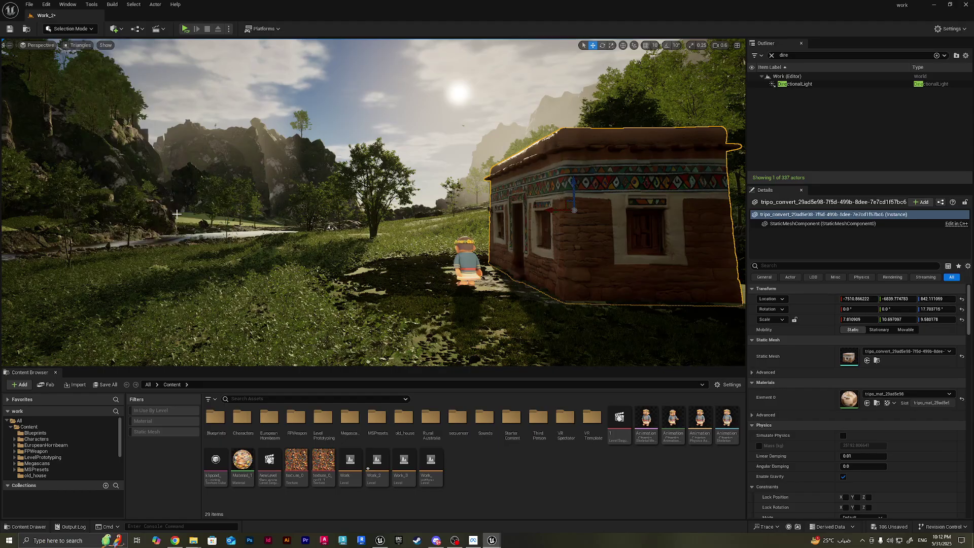
click(178, 217)
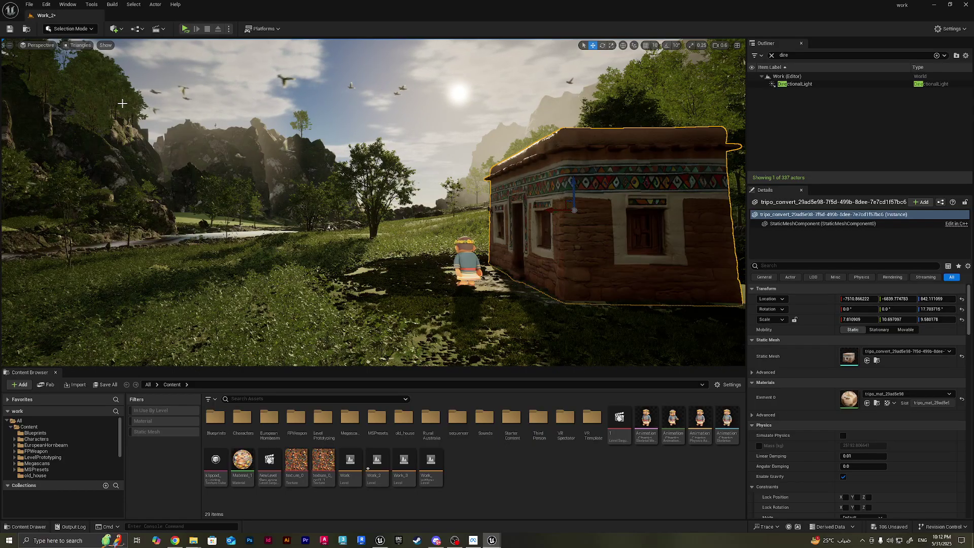
click(76, 45)
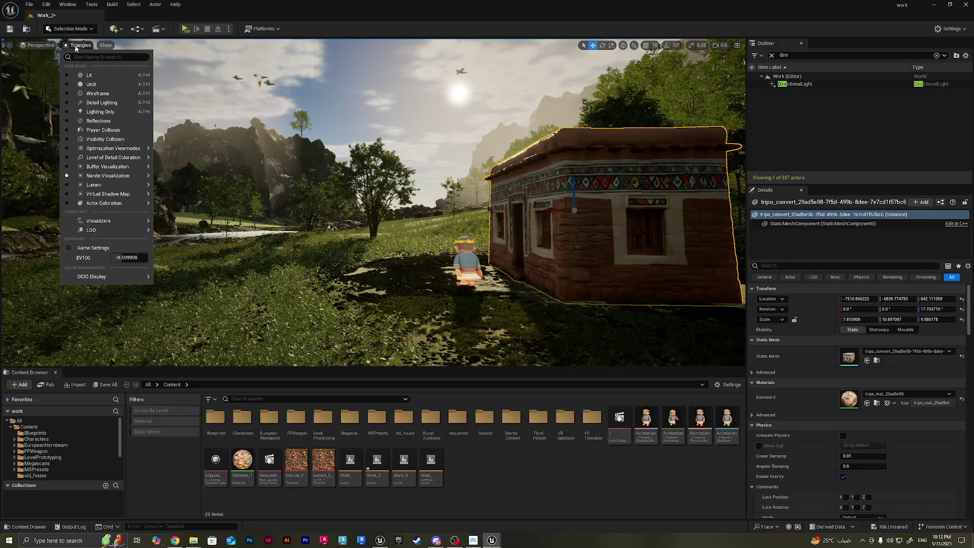
click(99, 75)
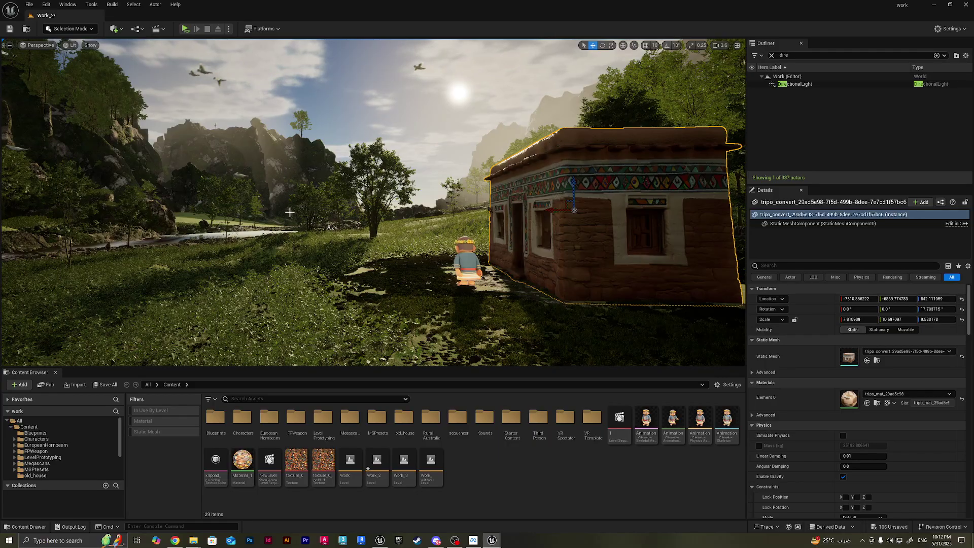
Step: Enable Nanite support on the house's static mesh, apply the changes and close the mesh editor
double_click(846, 361)
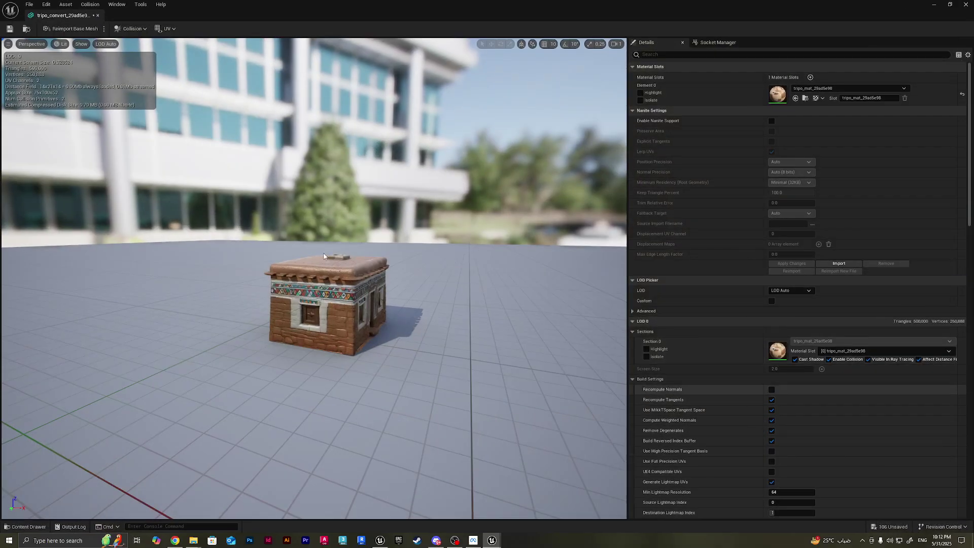
click(771, 121)
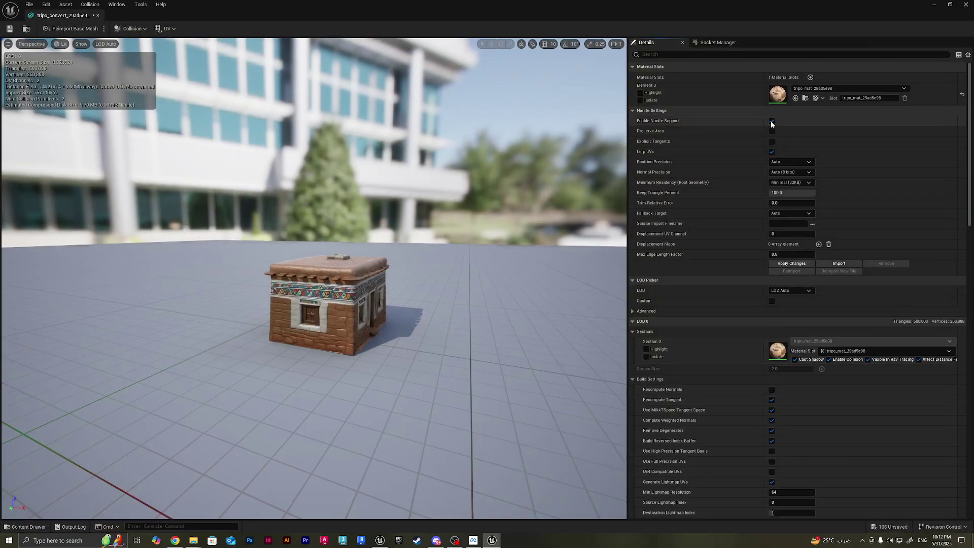
click(796, 263)
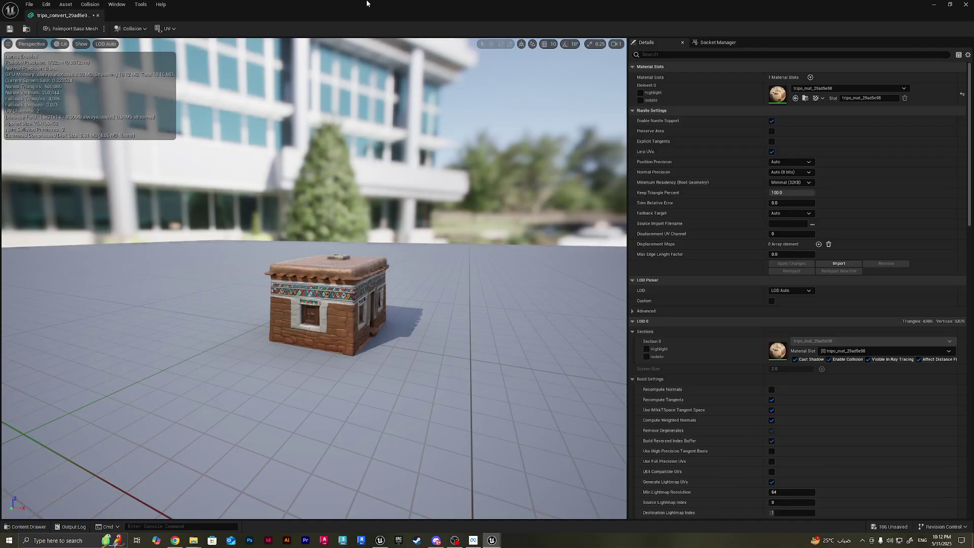
drag(367, 3, 366, 287)
click(526, 283)
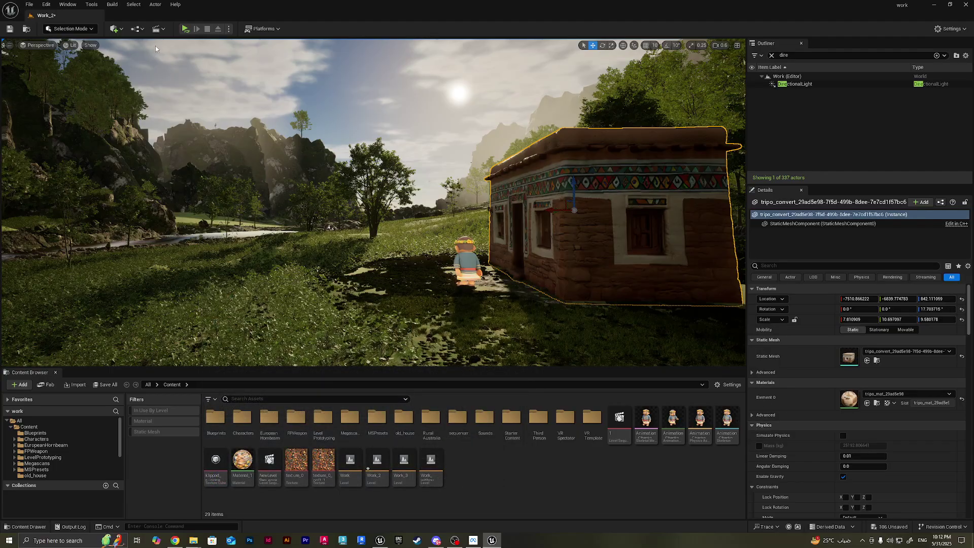
Step: Show the Nanite Triangles visualization and examine the house's triangle density while backing away from it
click(69, 45)
mouse_move(127, 175)
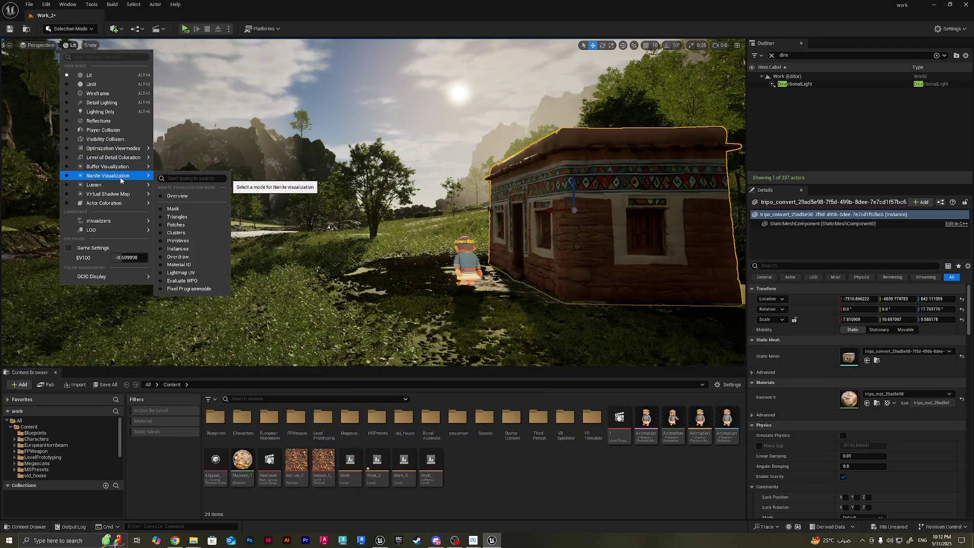
click(199, 217)
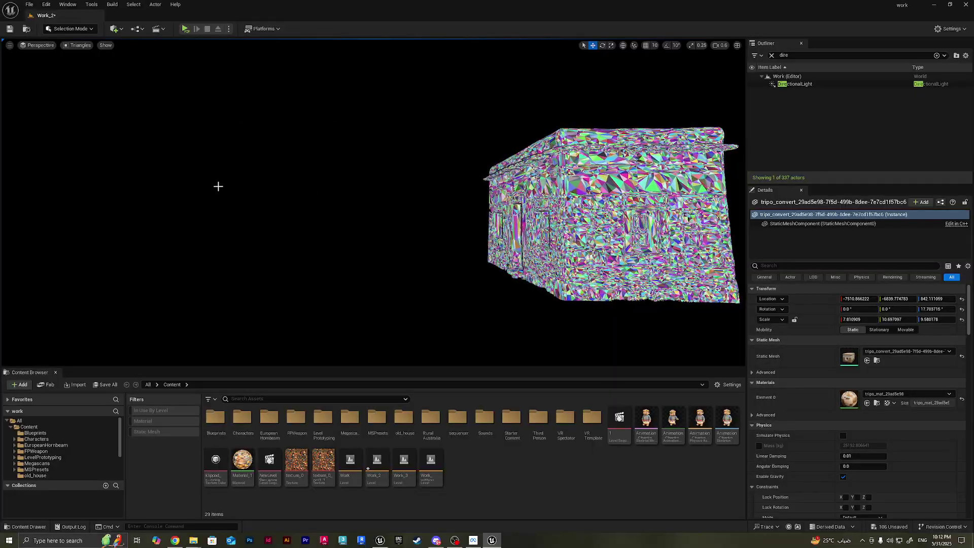
right_drag(374, 202, 439, 202)
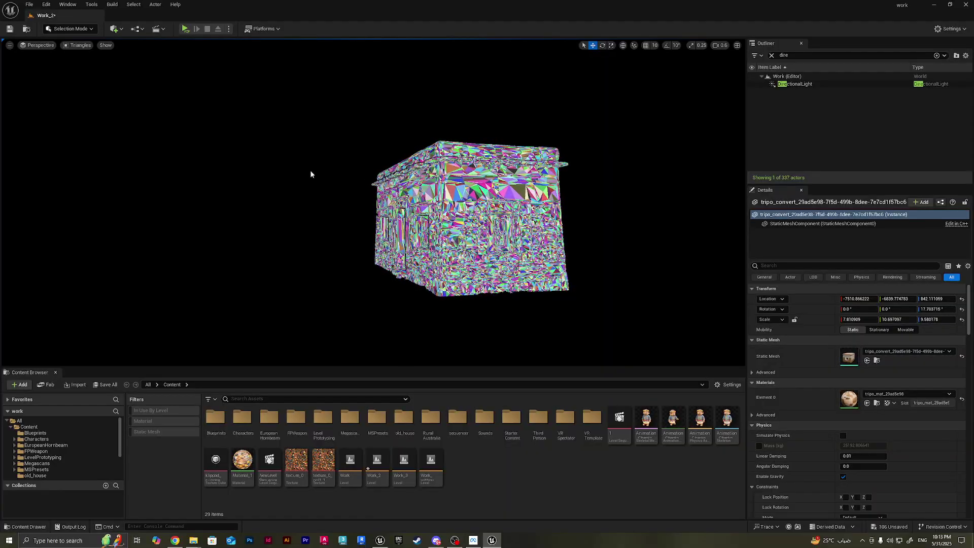
right_drag(282, 157, 354, 152)
key(s)
key(s)
scroll(366, 172, up, 2)
key(s)
key(s)
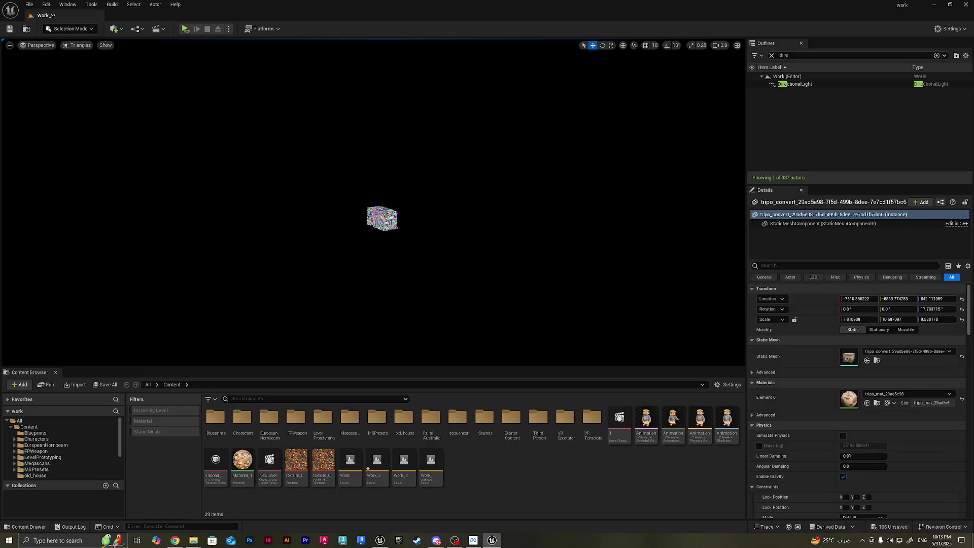
key(s)
right_drag(353, 151, 354, 151)
scroll(354, 151, up, 6)
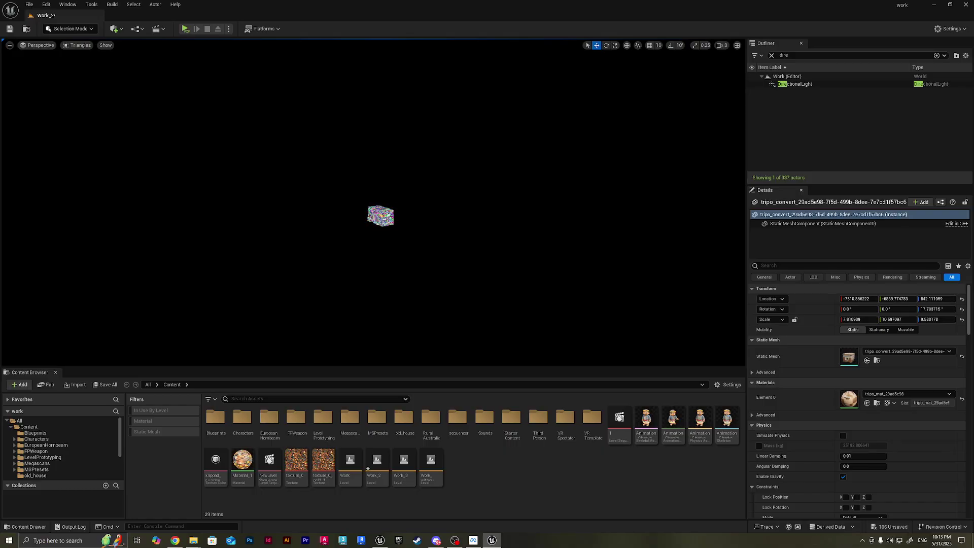
Step: Examine the house's Nanite triangles up close and from farther back, and return the viewport to Lit mode
click(723, 47)
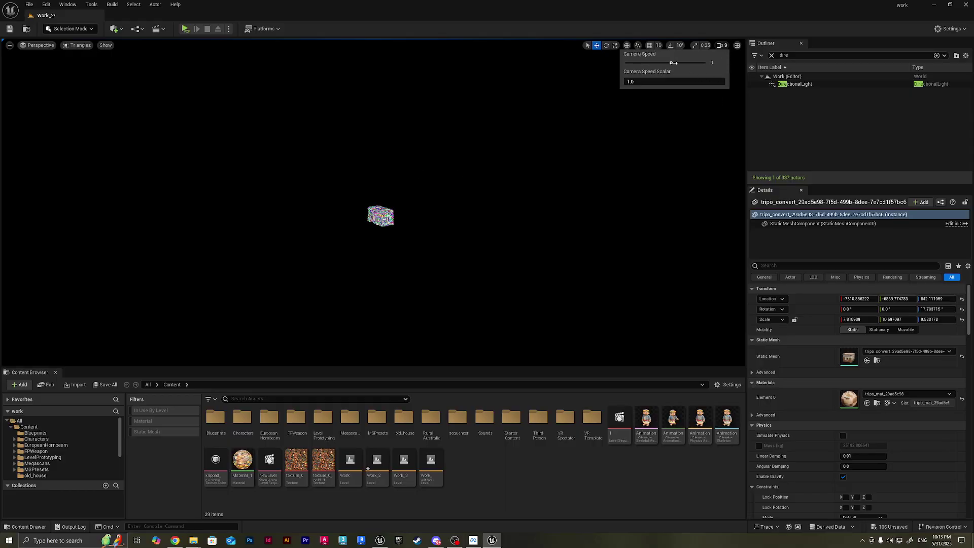
right_drag(463, 205, 436, 207)
key(s)
key(w)
scroll(463, 206, down, 1)
key(w)
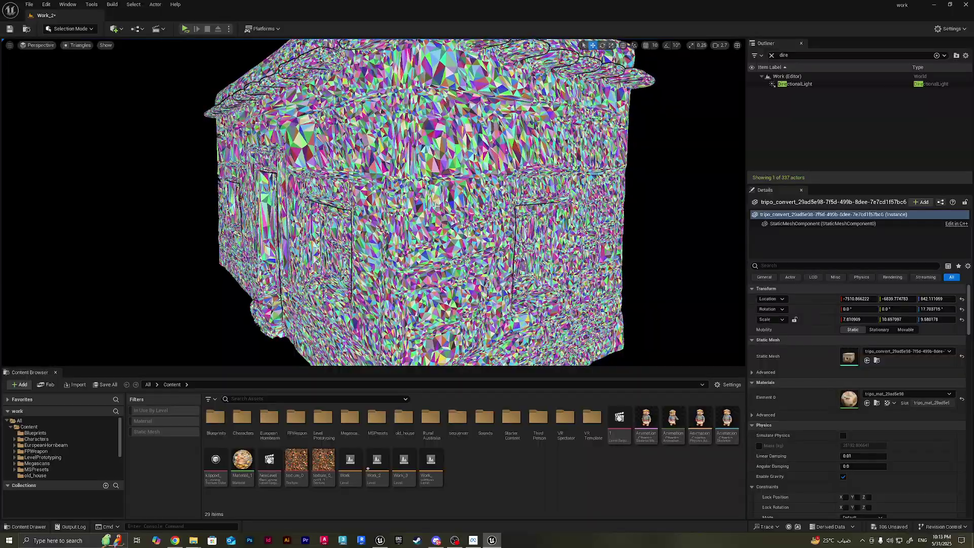
right_drag(435, 207, 435, 207)
key(s)
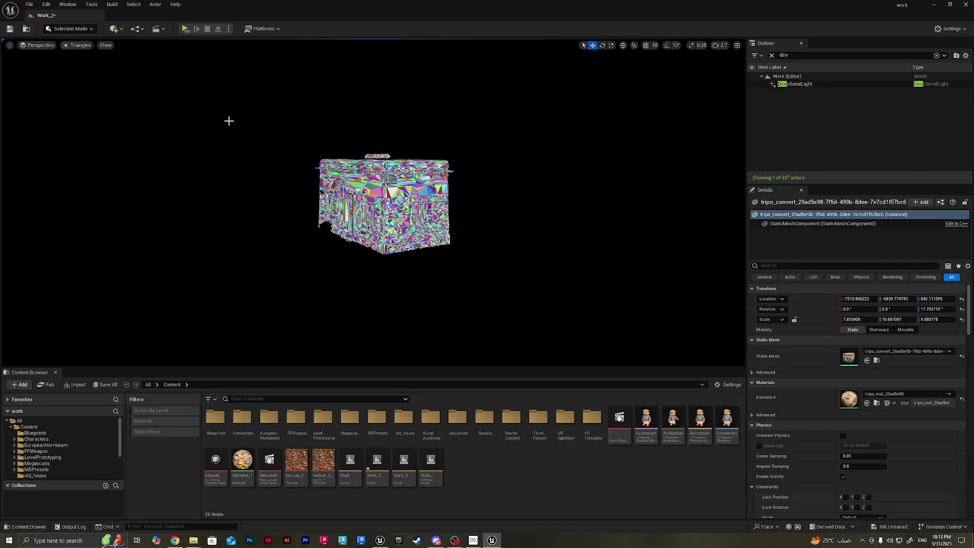
click(80, 45)
click(98, 73)
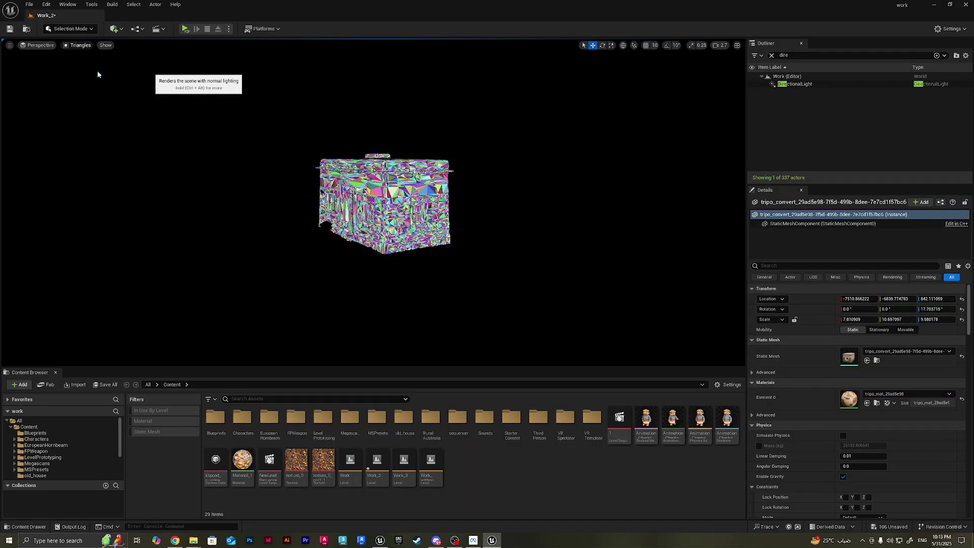
Step: Turn on the viewport's FPS display and check the frame rate while moving around the house
right_drag(417, 191, 479, 185)
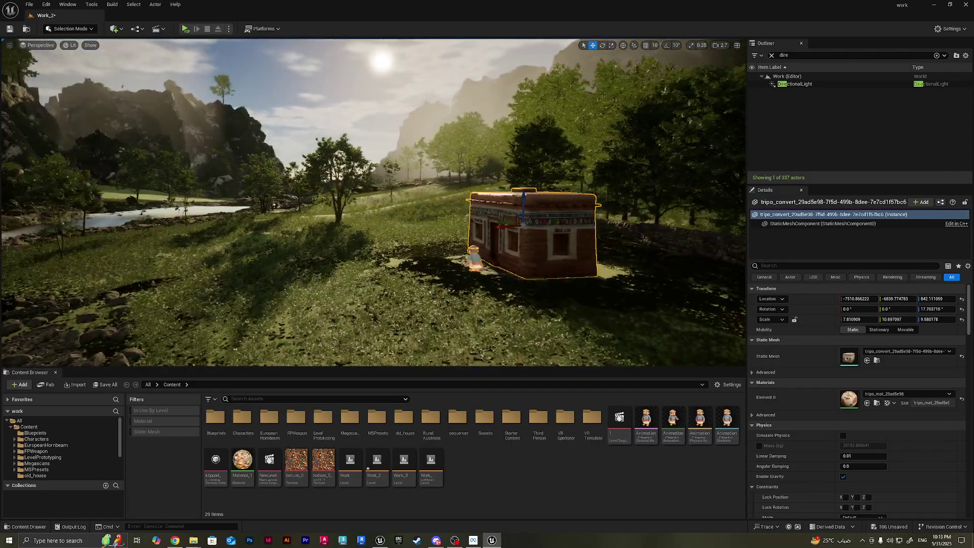
click(10, 45)
click(51, 90)
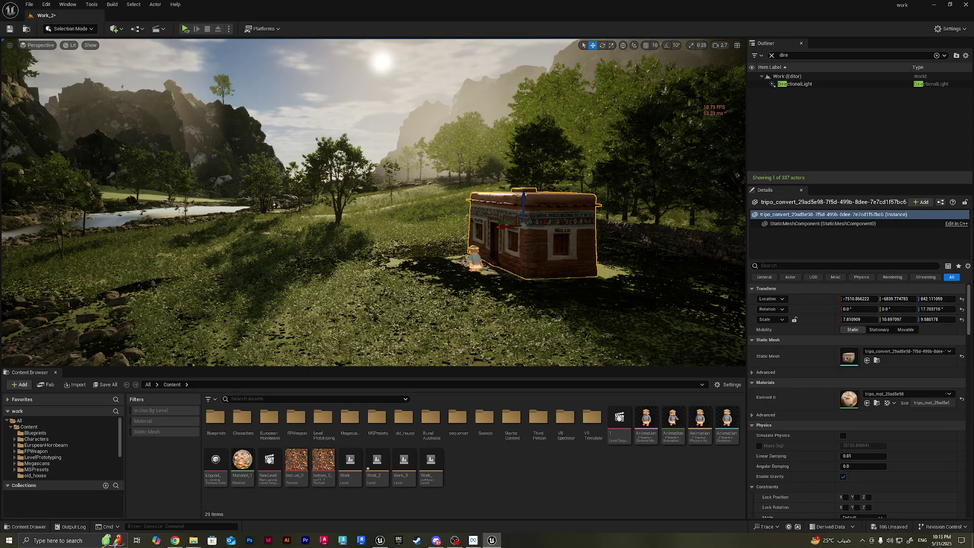
key(d)
right_drag(374, 202, 309, 202)
key(a)
key(d)
right_drag(374, 202, 351, 197)
key(a)
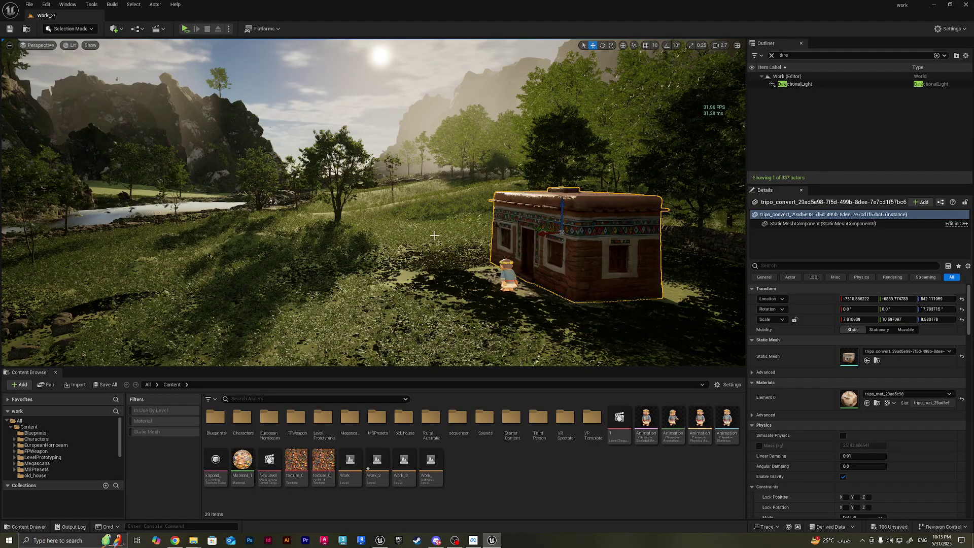
Step: Enable Nanite support on the Massive Nordic Coastal Cliff mesh beyond the river, apply the changes and close its editor
drag(435, 235, 377, 227)
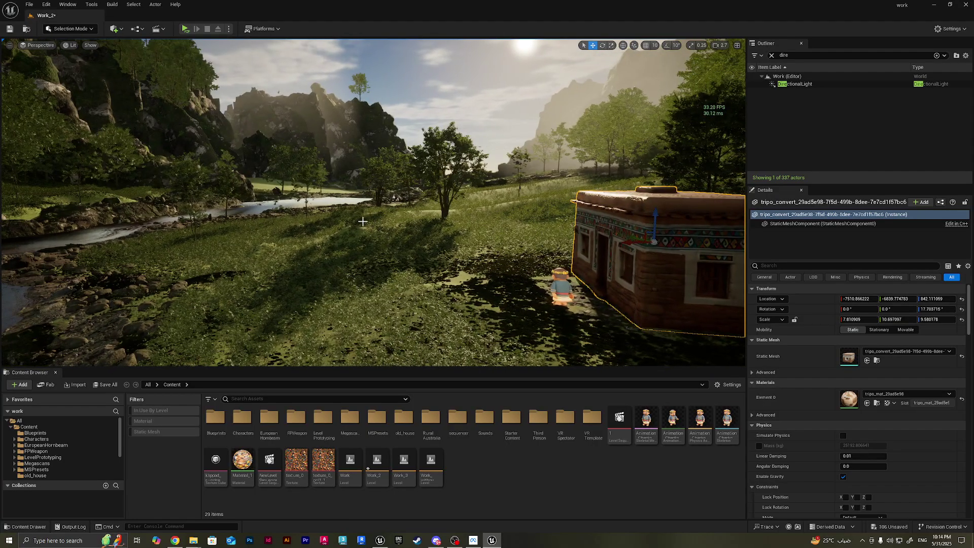
click(302, 115)
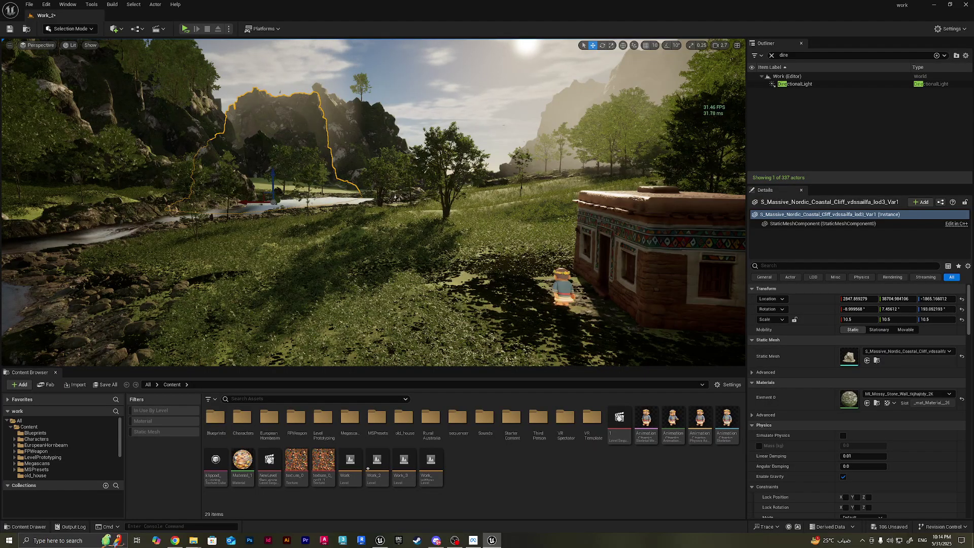
double_click(849, 356)
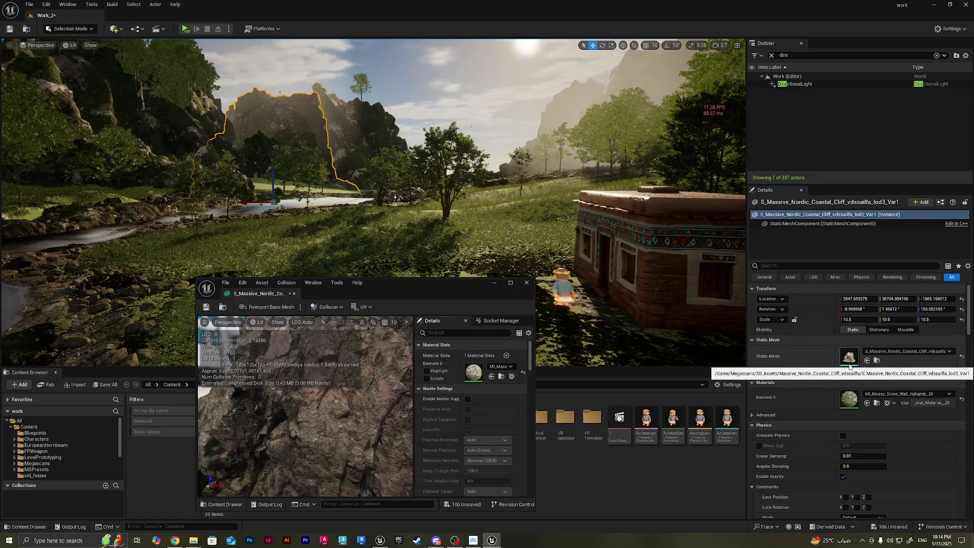
click(468, 399)
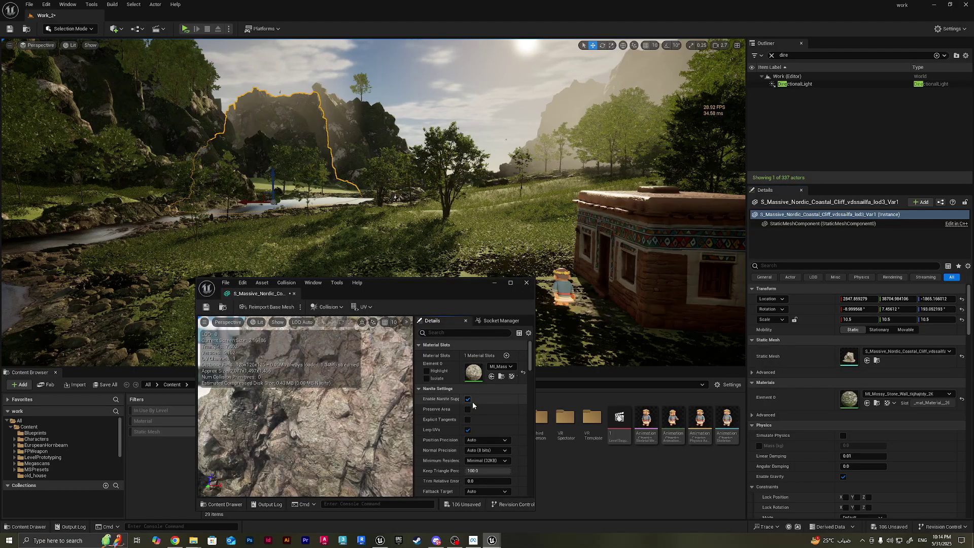
scroll(472, 414, down, 4)
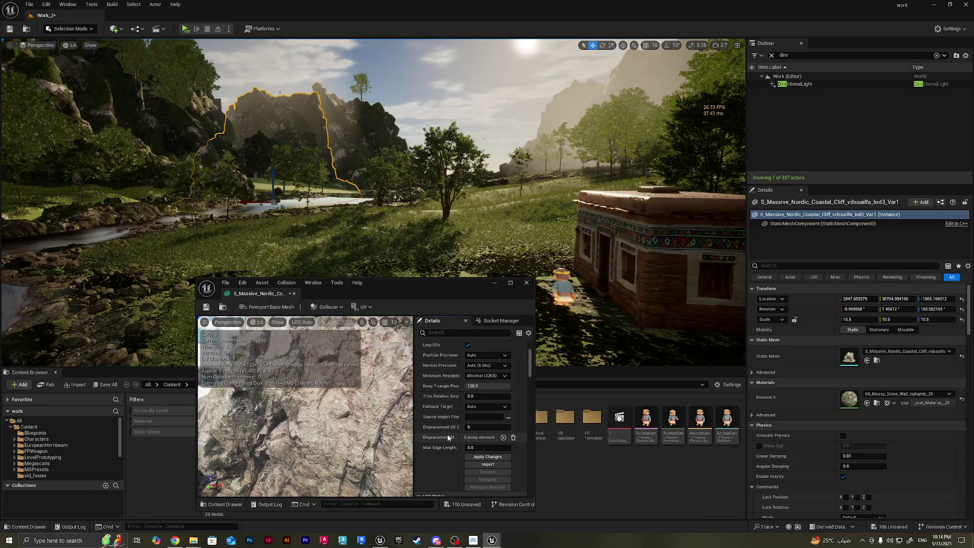
click(491, 458)
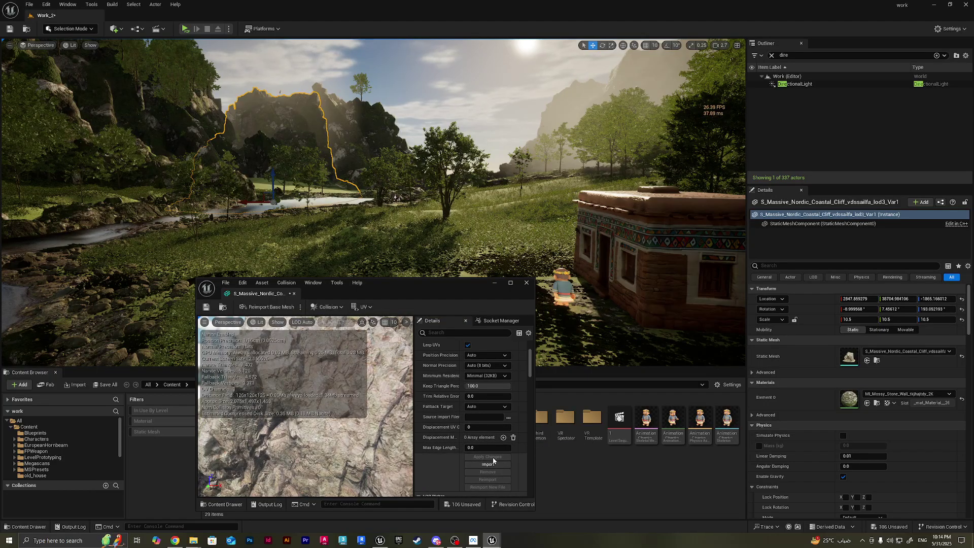
click(527, 283)
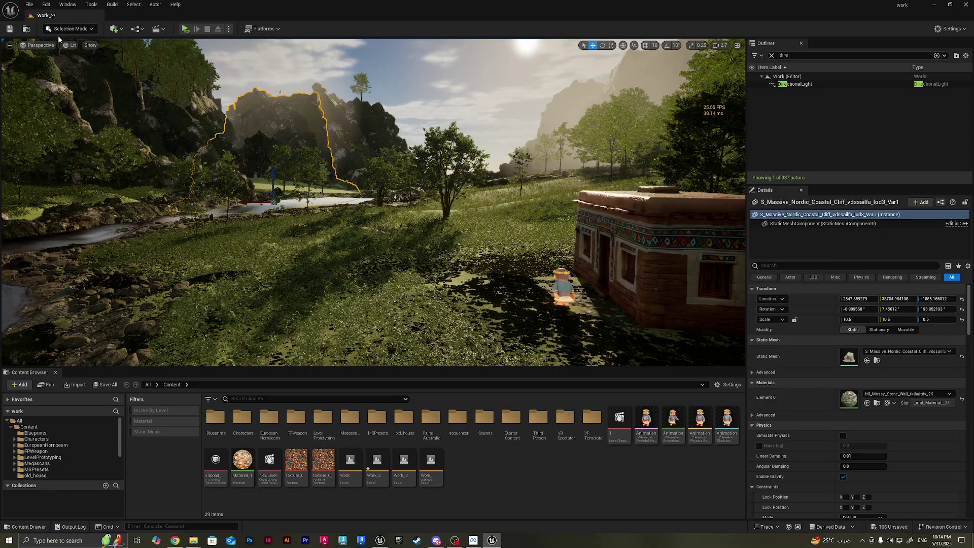
Step: Show the Nanite Triangles visualization, examine the cliffs beyond the river and the house, and return the viewport to Lit mode
click(70, 45)
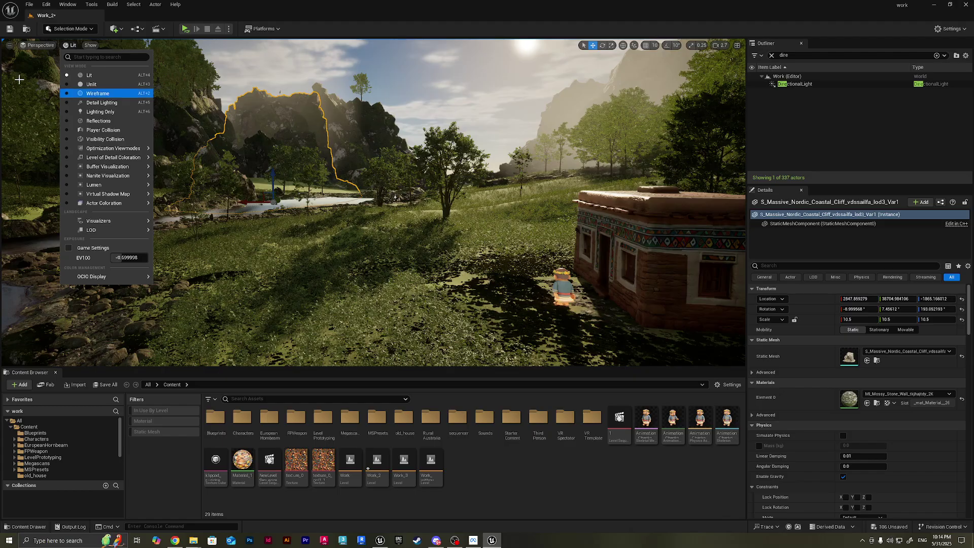
mouse_move(110, 188)
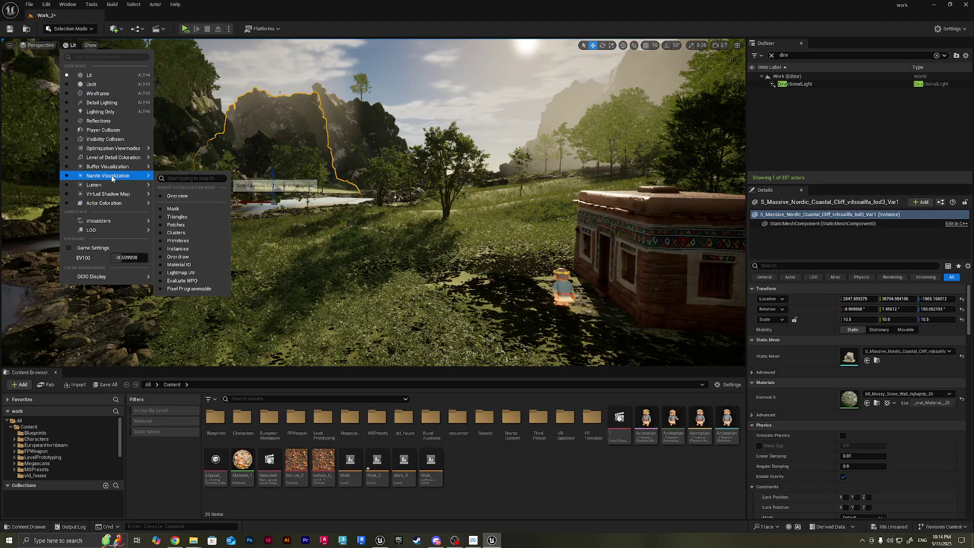
click(178, 217)
right_drag(372, 202, 515, 202)
mouse_move(203, 213)
right_down()
mouse_move(187, 215)
mouse_move(208, 229)
right_up()
scroll(202, 225, down, 3)
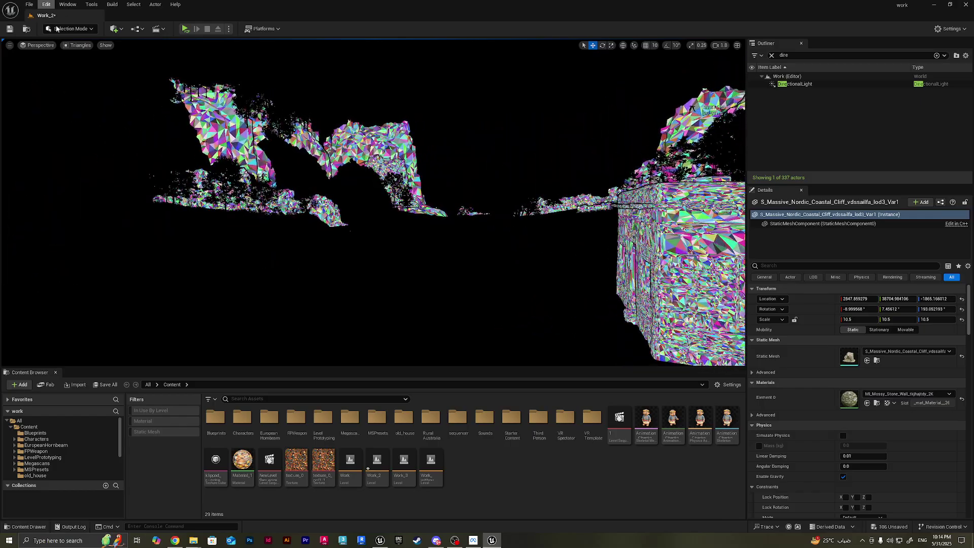
click(75, 45)
click(88, 76)
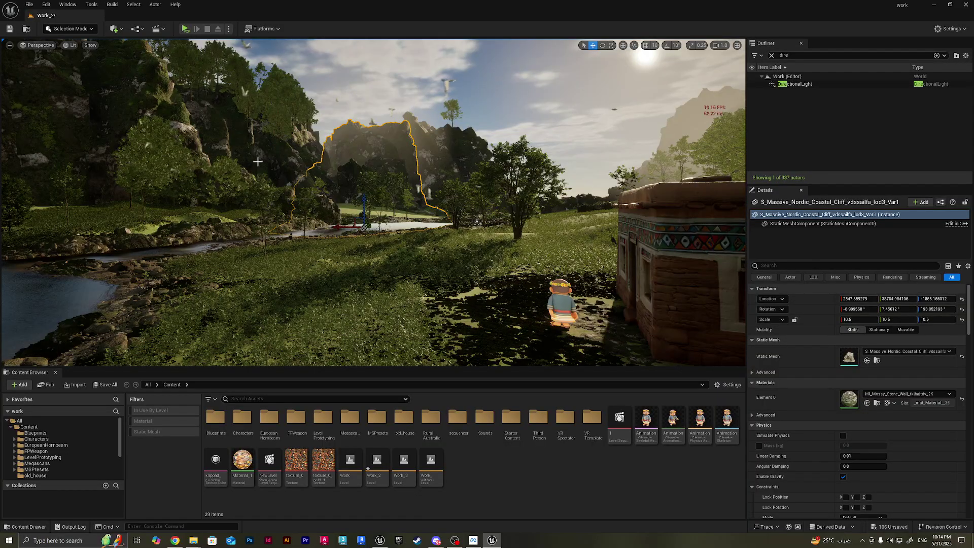
Step: Enable Nanite support on the Massive Tundra Rock Formation mesh along the riverbank, apply the changes and close its editor
key(w)
right_drag(98, 83, 92, 84)
right_drag(345, 210, 482, 215)
scroll(332, 210, up, 5)
click(308, 209)
key(s)
mouse_move(238, 259)
right_down()
mouse_move(181, 264)
mouse_move(228, 234)
mouse_move(234, 241)
right_up()
key(d)
click(182, 259)
key(w)
key(w)
right_drag(181, 259, 182, 259)
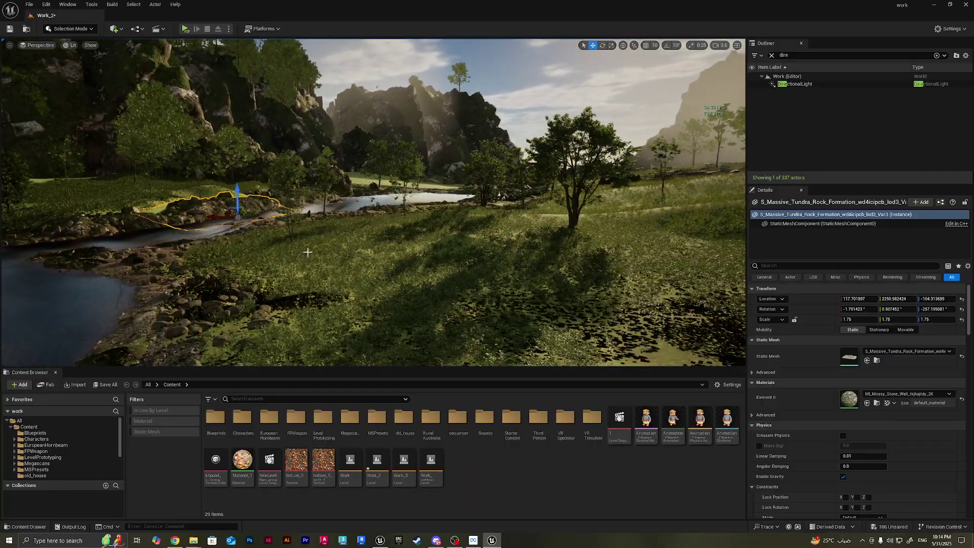
double_click(850, 357)
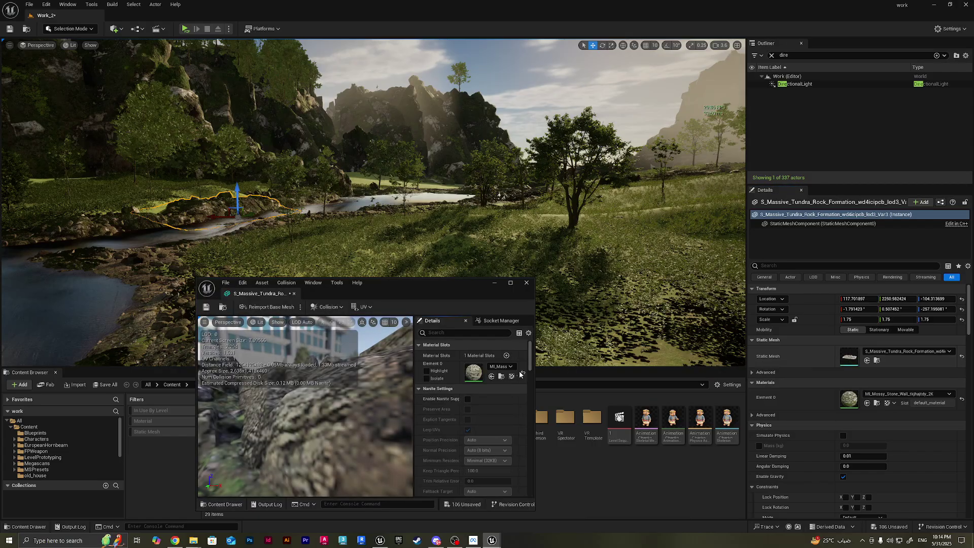
click(467, 399)
scroll(476, 425, down, 4)
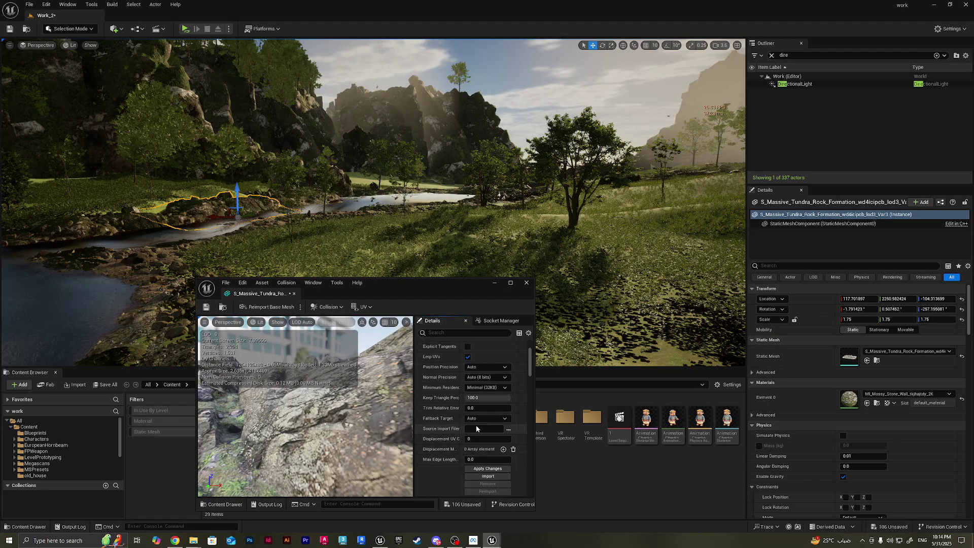
click(495, 447)
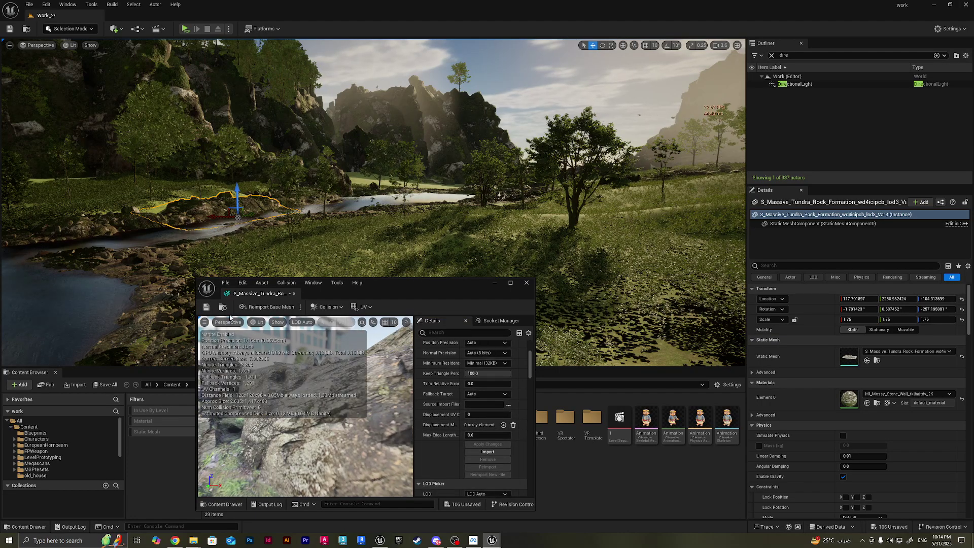
click(526, 283)
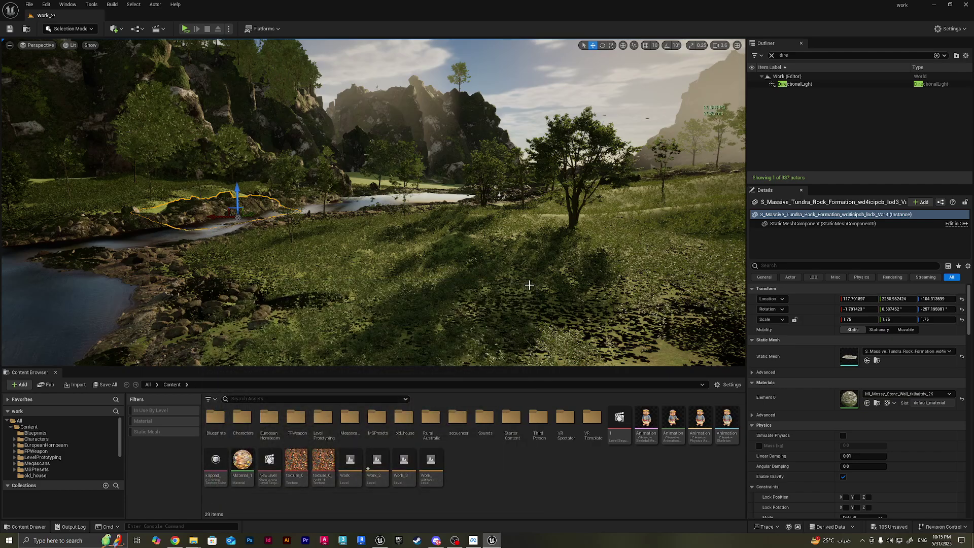
Step: Examine the riverbank rock formation in the Nanite Triangles visualization and switch the viewport back to Lit mode
click(71, 47)
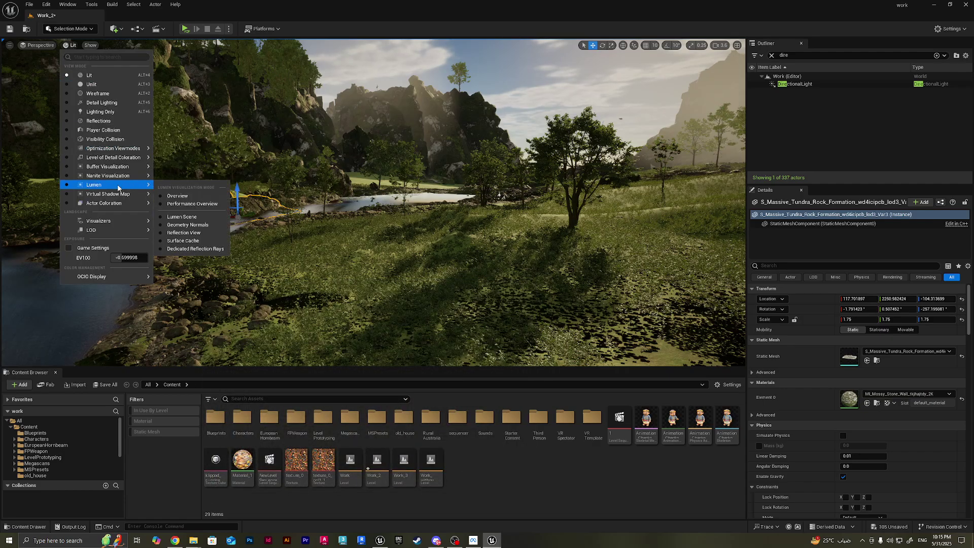
mouse_move(120, 178)
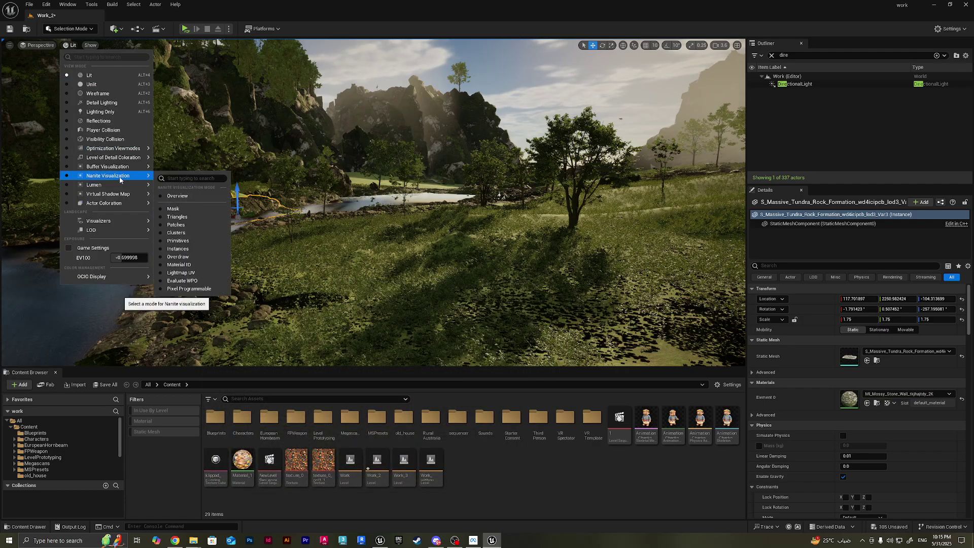
click(178, 217)
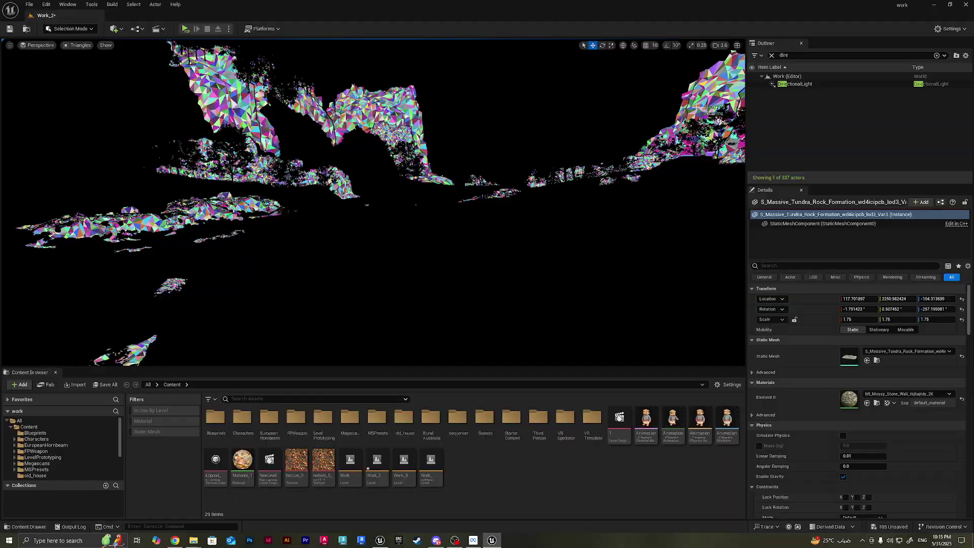
right_drag(373, 202, 413, 197)
click(77, 45)
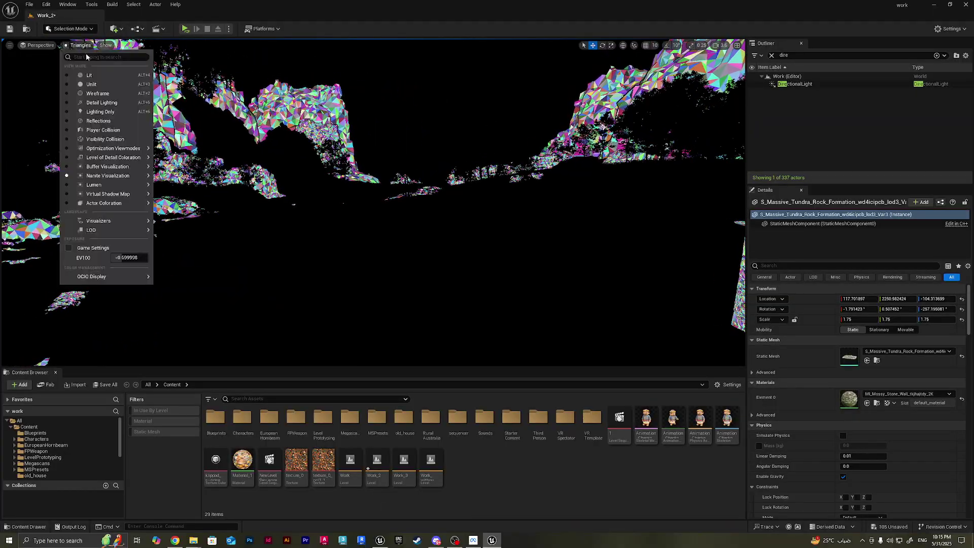
click(92, 72)
mouse_move(636, 181)
right_down()
mouse_move(650, 181)
mouse_move(631, 181)
right_up()
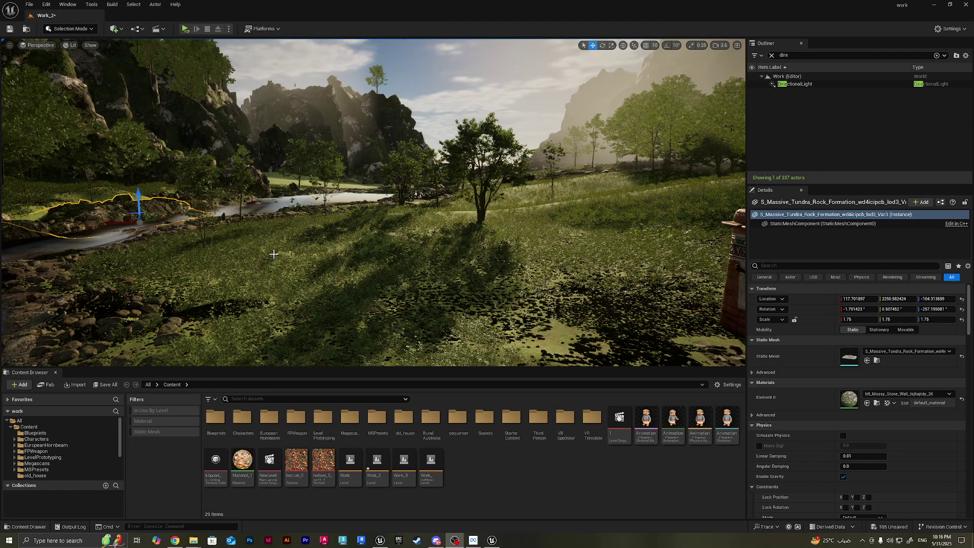
Step: Check the frame rate while moving through the meadow between the river and the house
right_drag(284, 274, 264, 260)
key(s)
key(w)
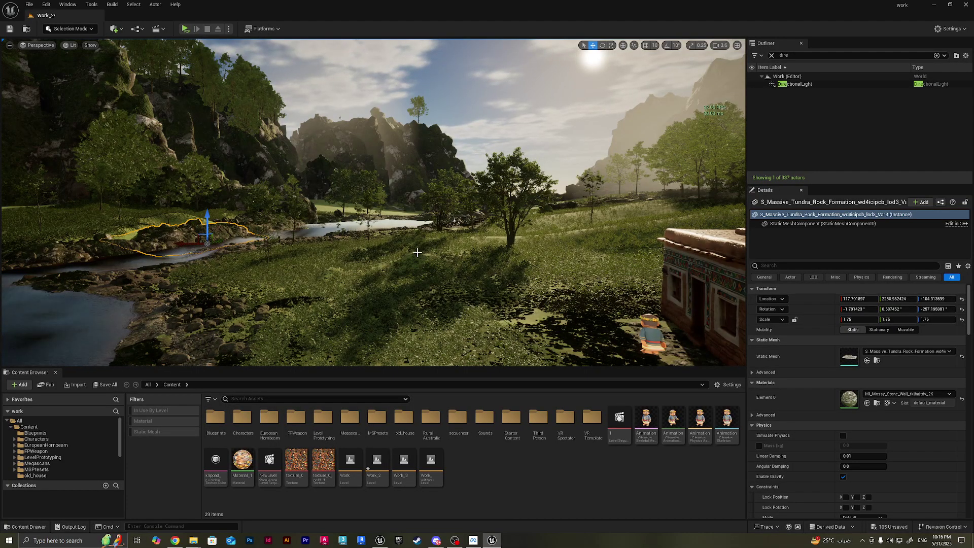
right_drag(542, 242, 555, 243)
scroll(555, 243, down, 1)
key(q)
key(e)
scroll(555, 242, down, 4)
key(d)
key(w)
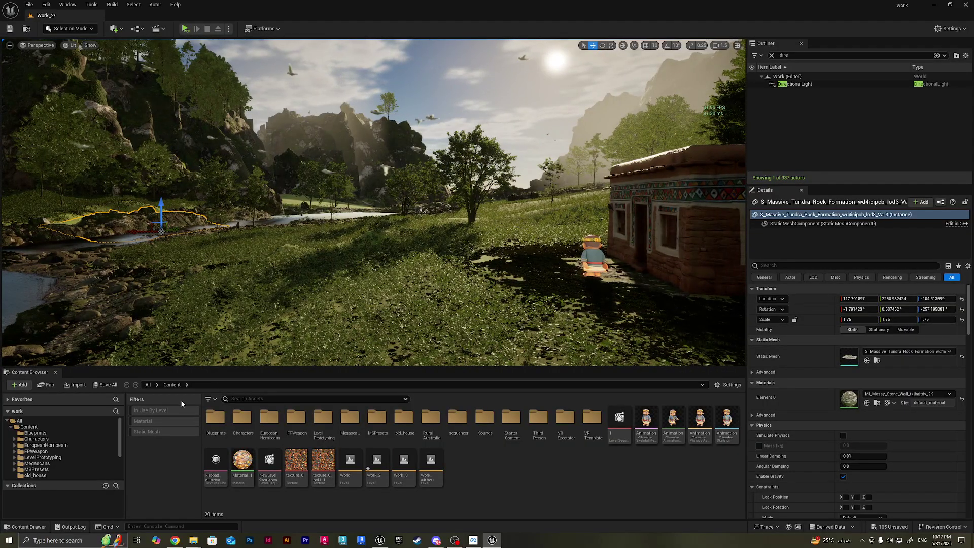
Step: Filter the project's content to Static Mesh assets and select all of them
click(209, 401)
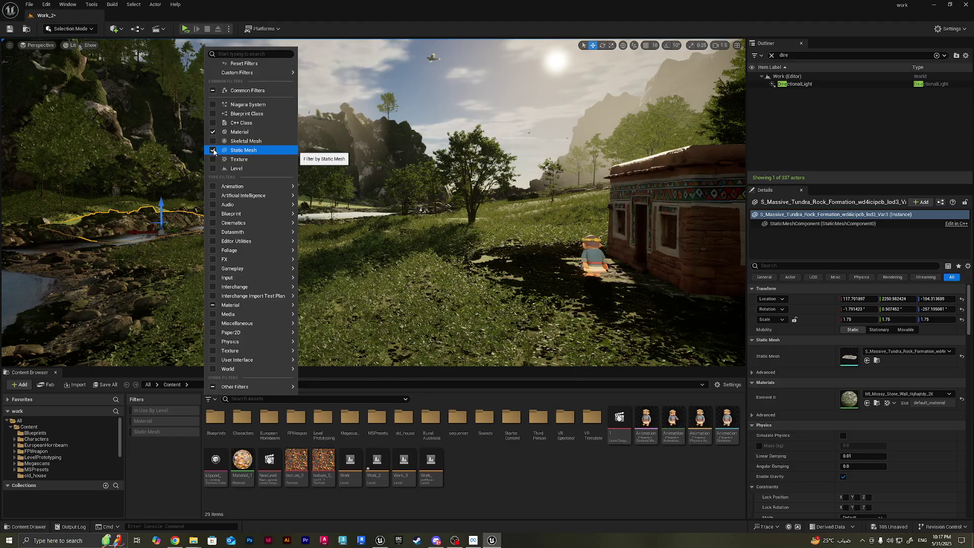
click(164, 454)
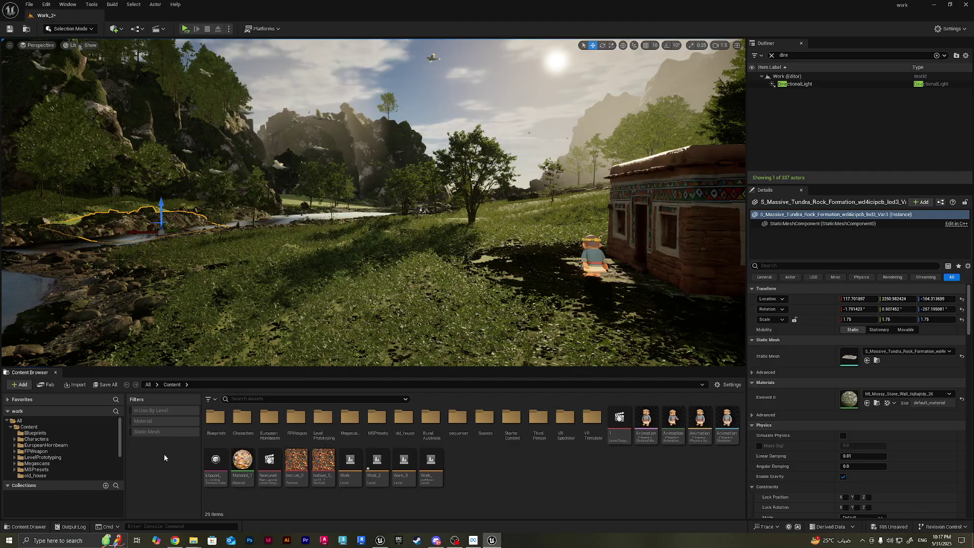
click(164, 433)
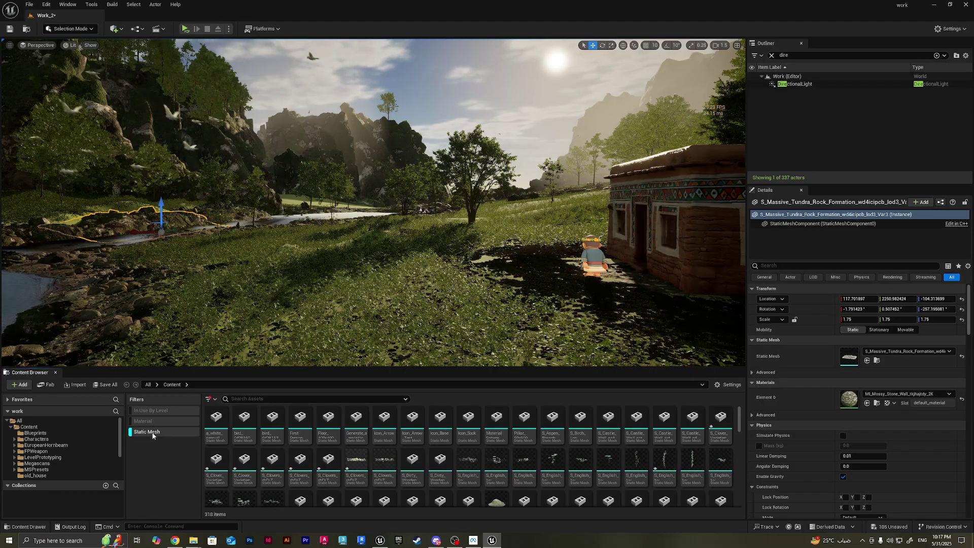
click(217, 421)
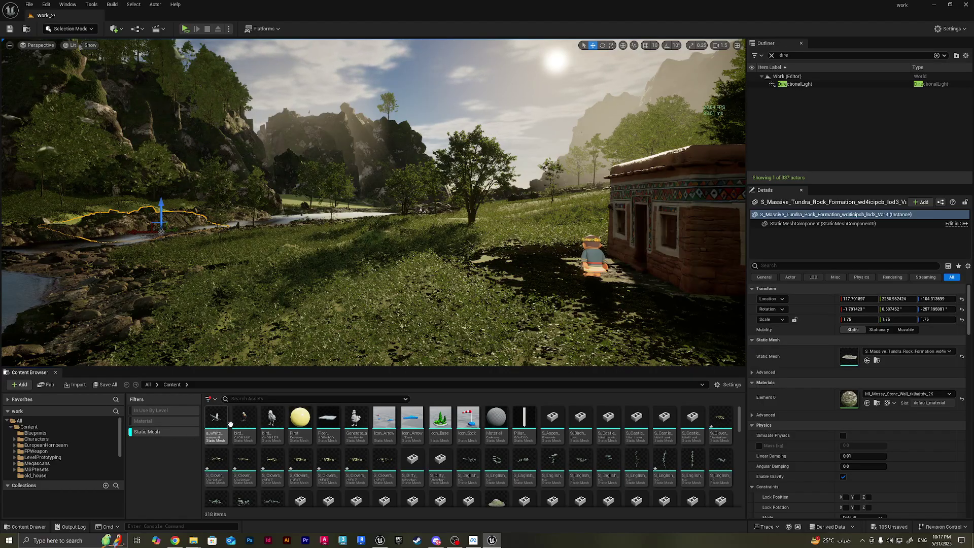
scroll(233, 427, down, 10)
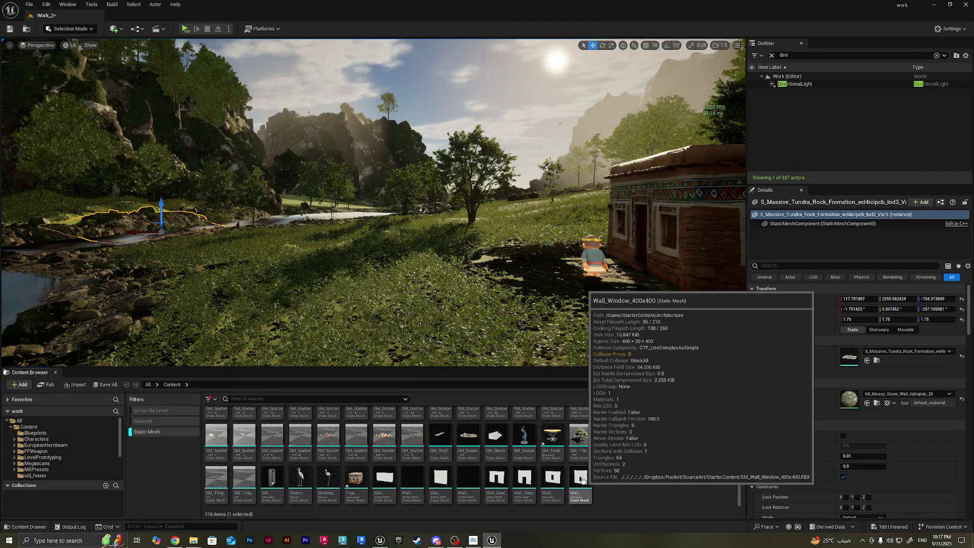
key(ctrl+a)
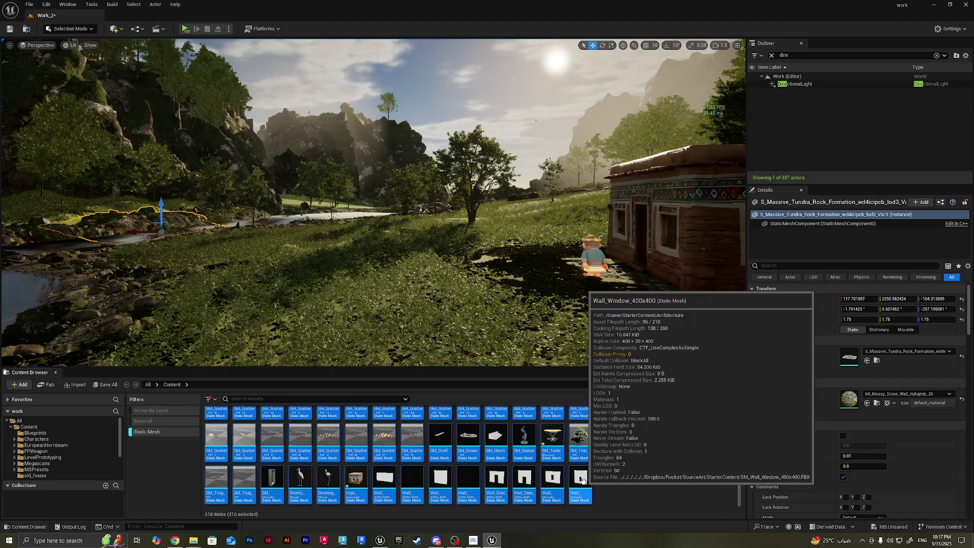
Step: Take SM_Statue out of the selection and enable Nanite on the remaining selected static meshes in bulk
right_click(583, 481)
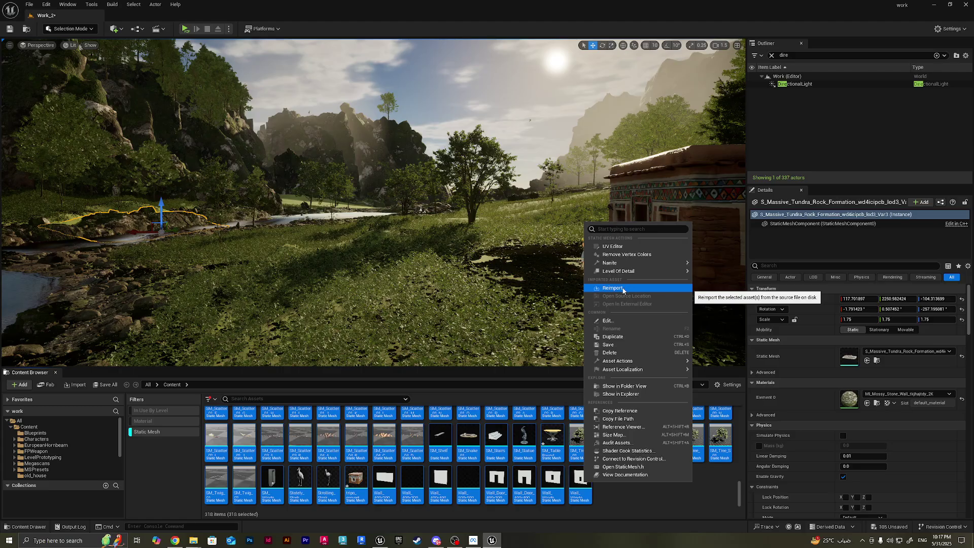
mouse_move(629, 264)
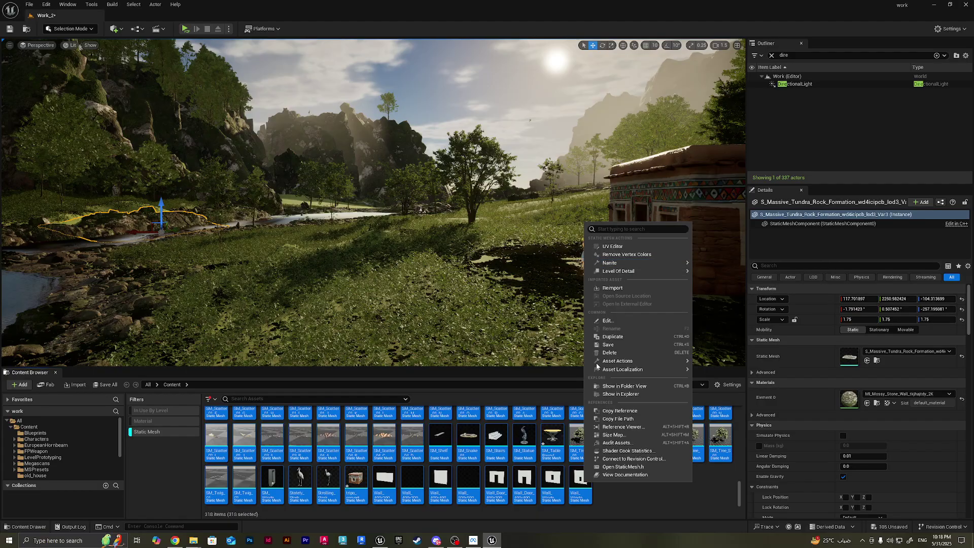
mouse_move(666, 268)
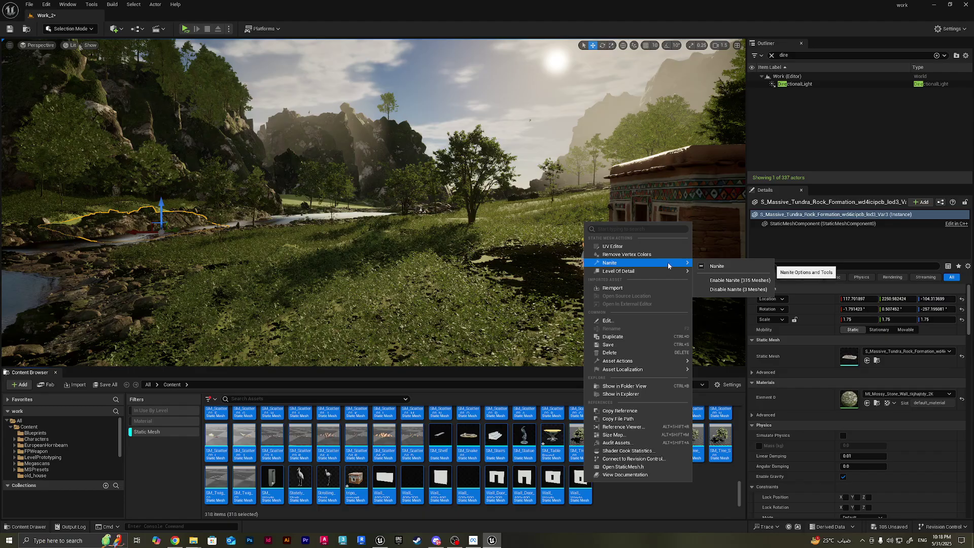
click(524, 438)
ctrl+click(524, 438)
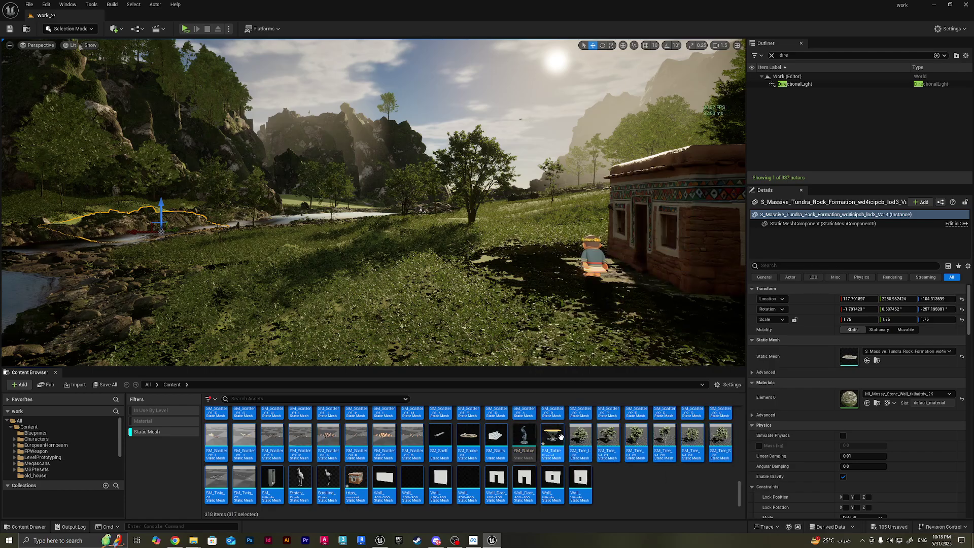
right_click(584, 453)
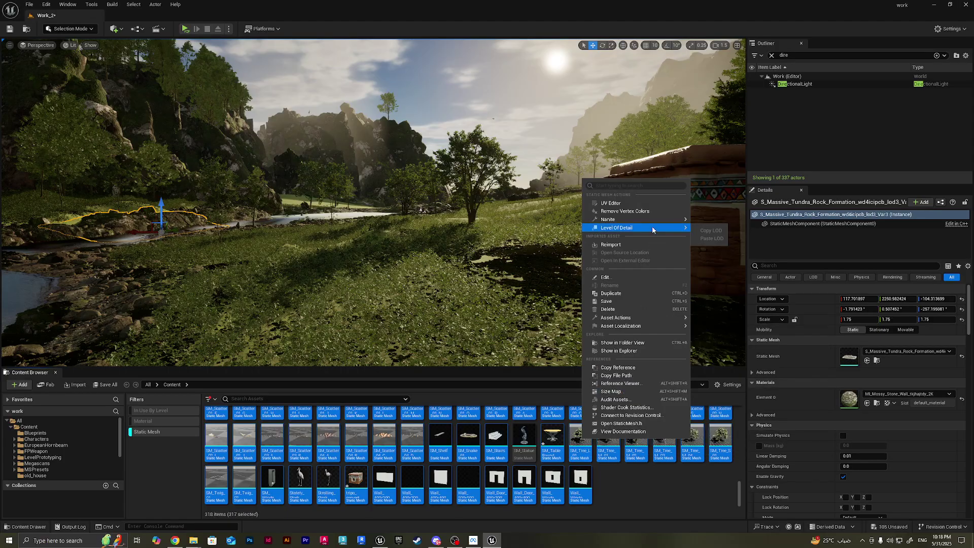
mouse_move(653, 220)
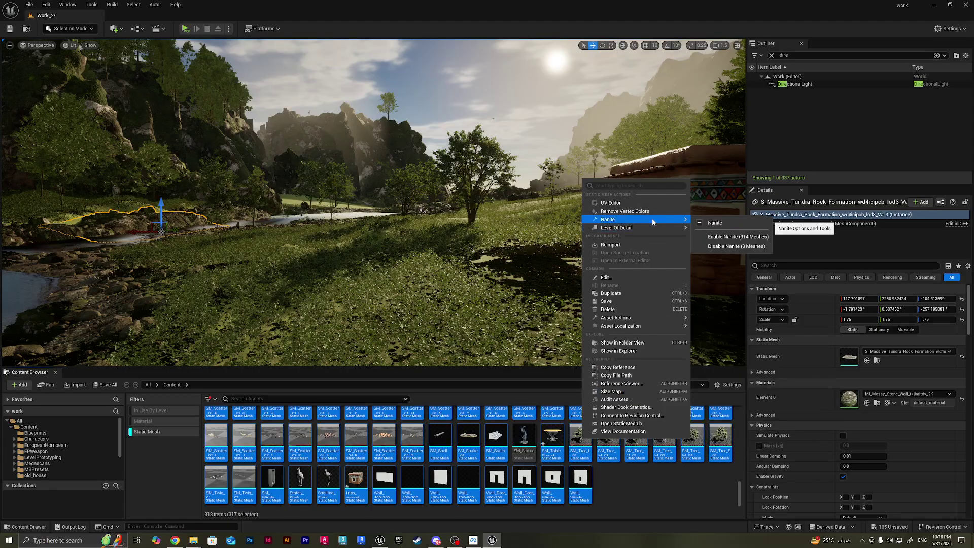
click(726, 237)
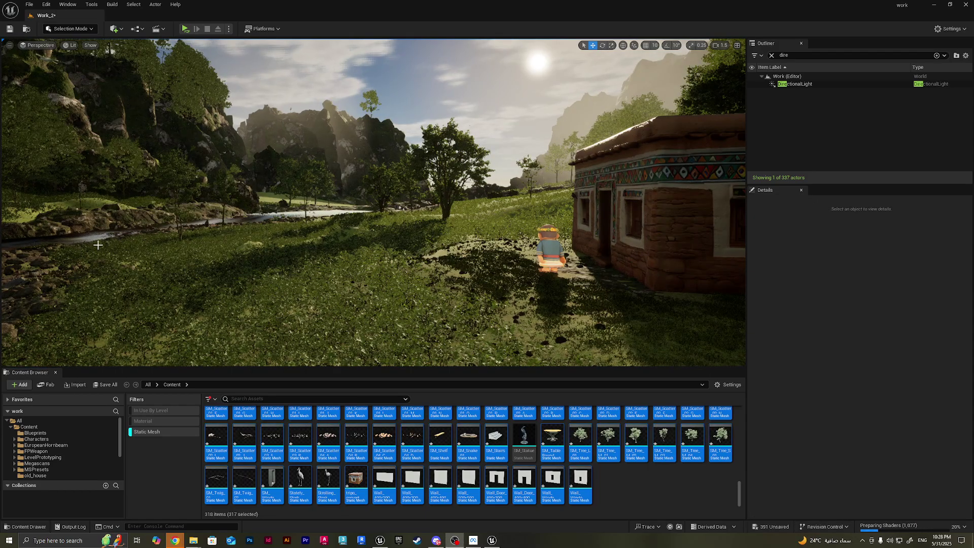
Step: Switch the editor to Foliage mode and select the first Clover Varieties foliage type to show its settings
click(121, 239)
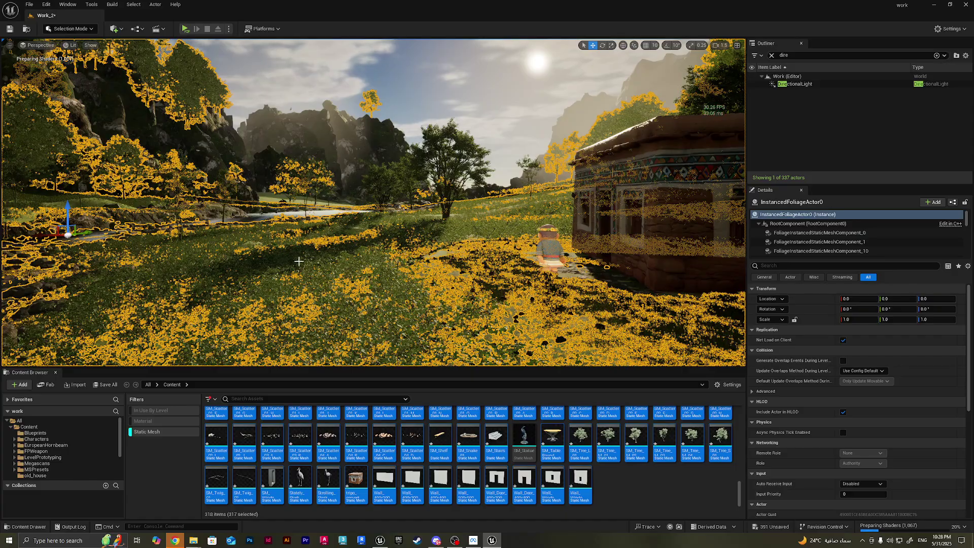
key(Escape)
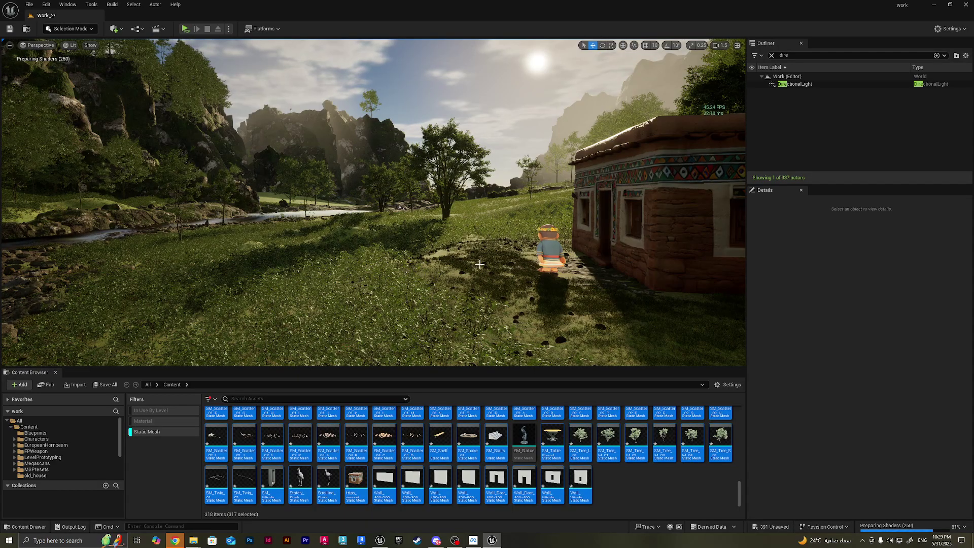
click(386, 271)
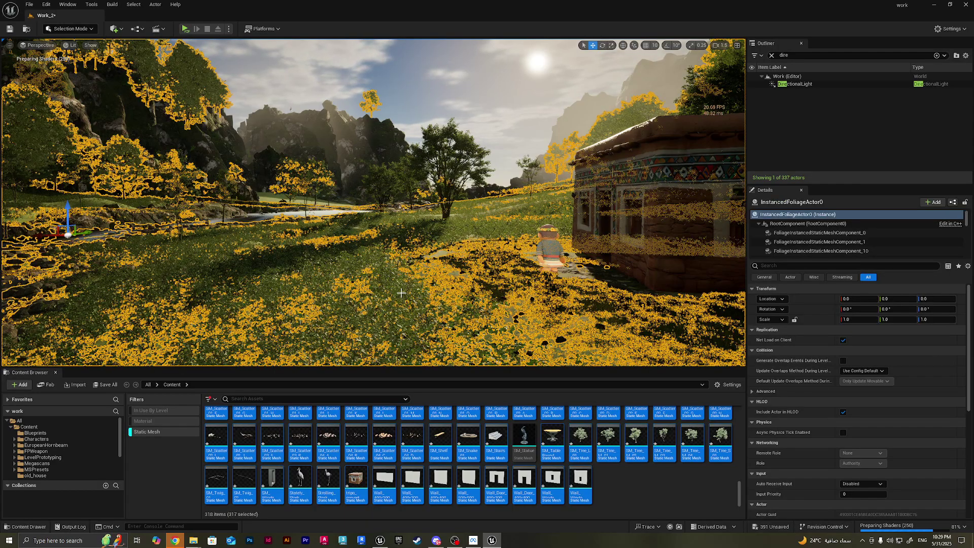
click(70, 28)
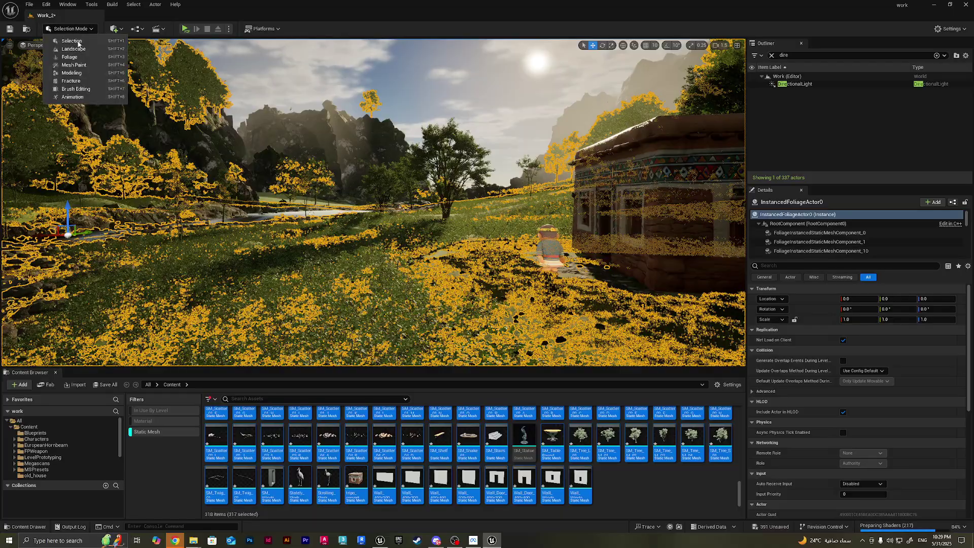
click(79, 60)
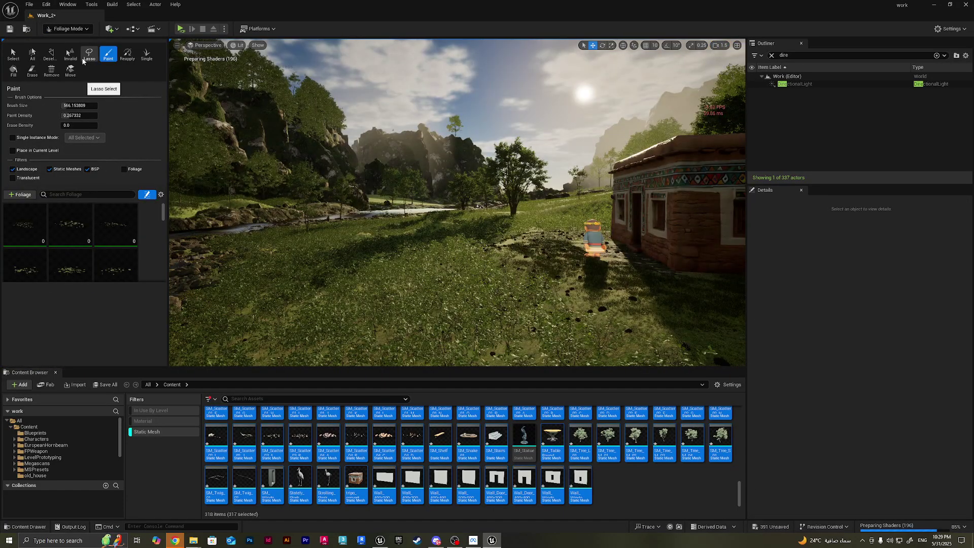
click(31, 228)
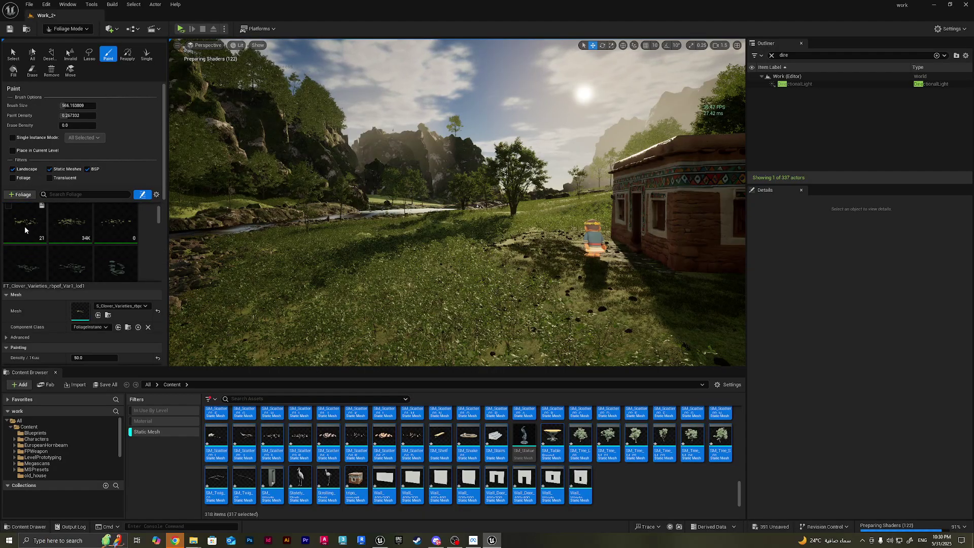
Step: Look through the painted foliage types in the palette and select all of them for shared editing
scroll(53, 252, down, 1)
scroll(51, 253, up, 1)
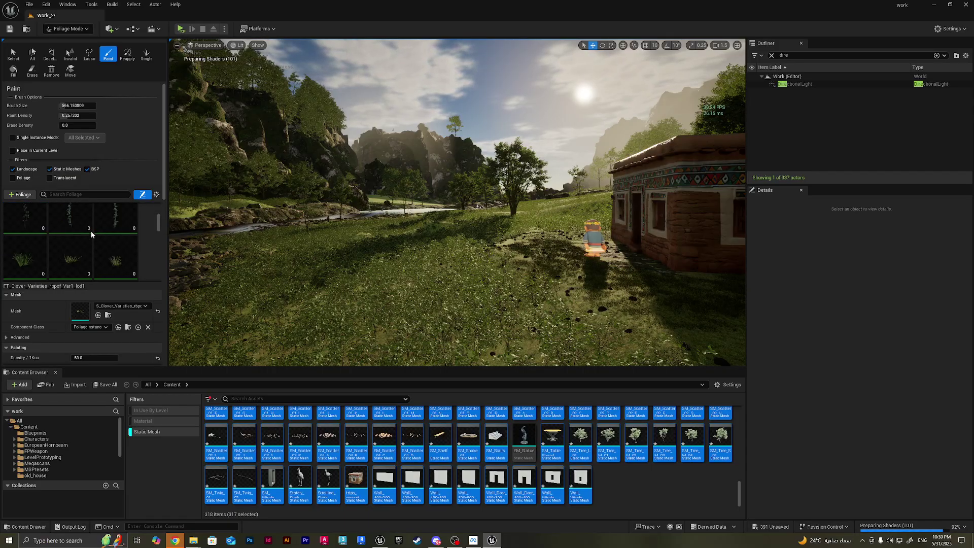
scroll(90, 230, down, 5)
scroll(90, 231, up, 3)
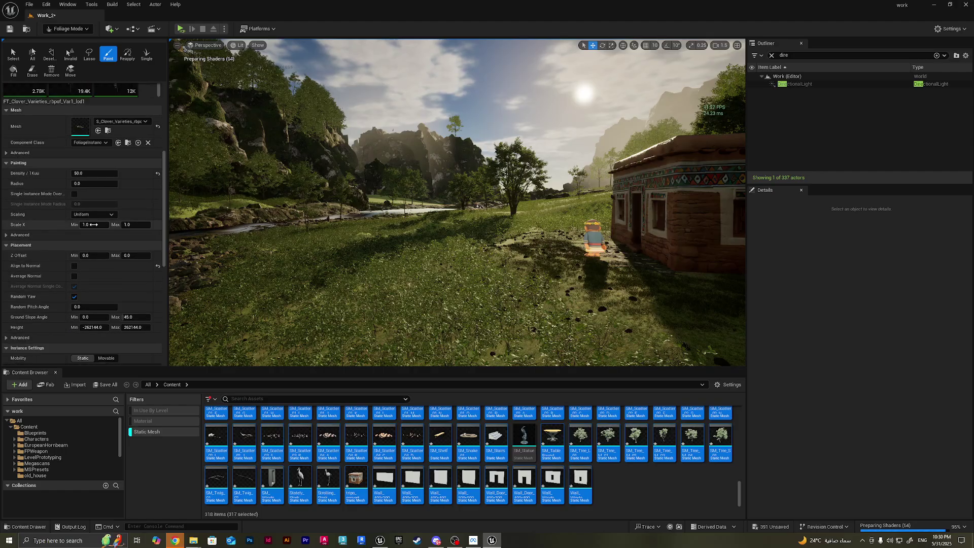
scroll(97, 227, up, 1)
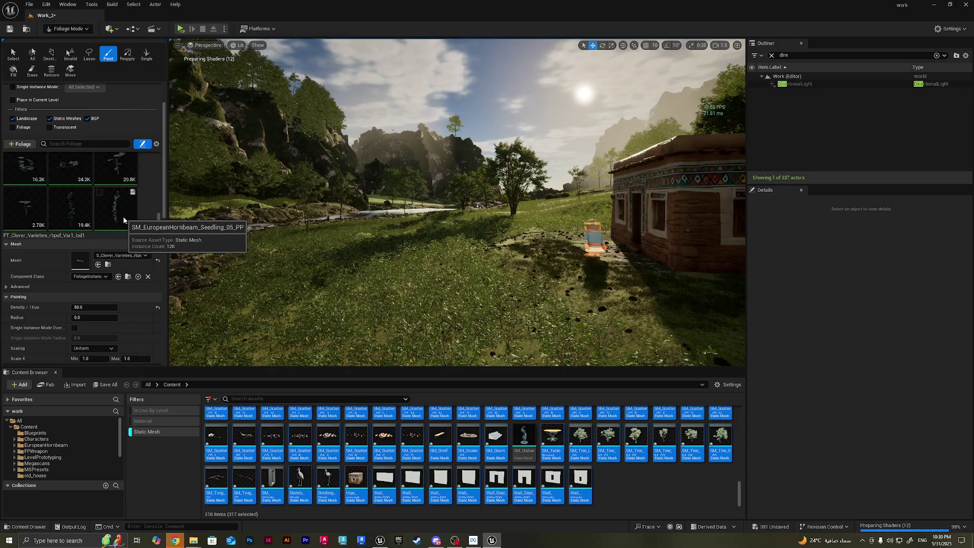
key(ctrl+a)
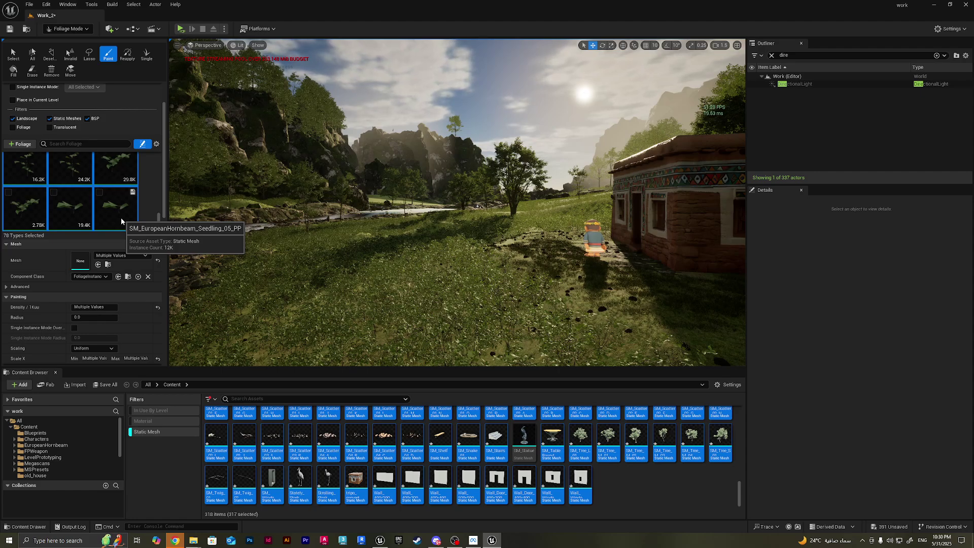
Step: Toggle Cast Dynamic Shadow for all selected foliage types to compare the frame rate and shadows, leaving it enabled
drag(163, 206, 155, 300)
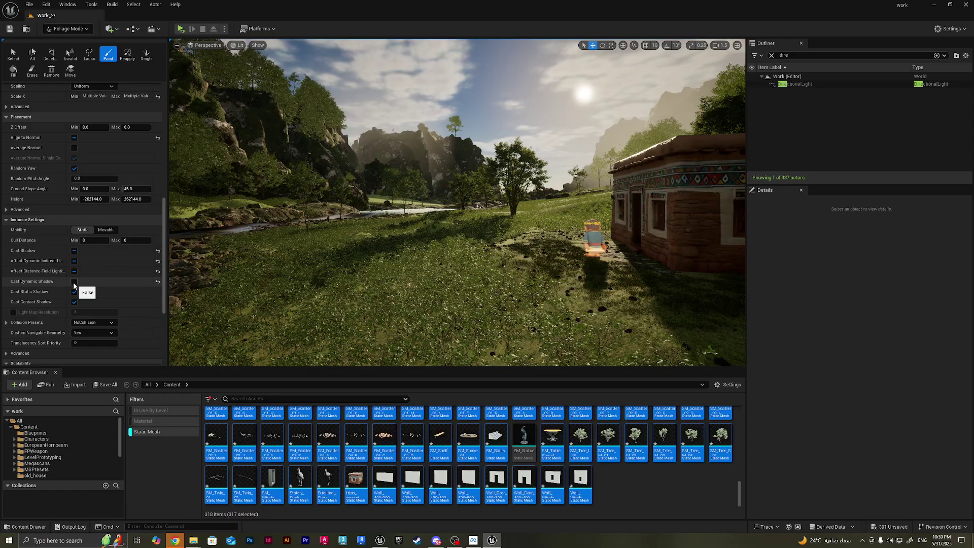
click(74, 282)
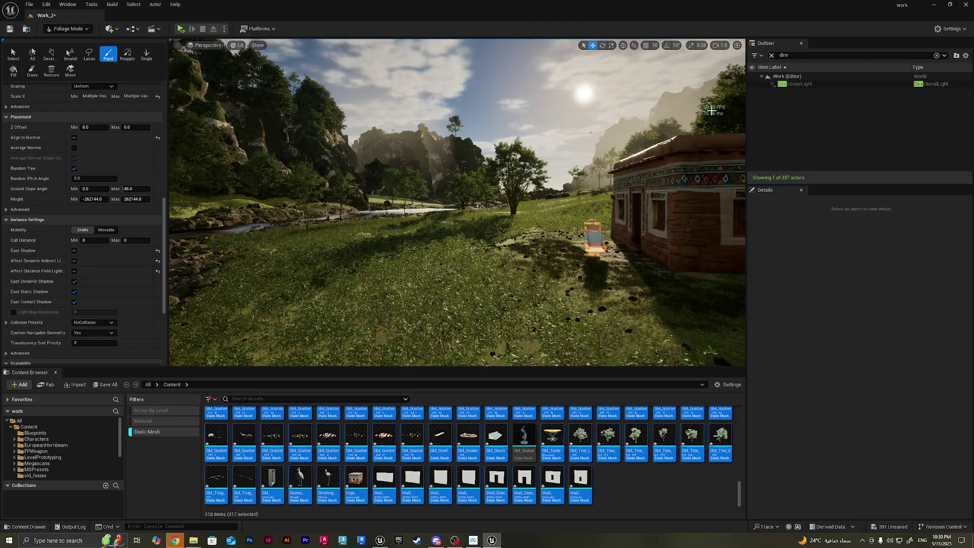
click(75, 282)
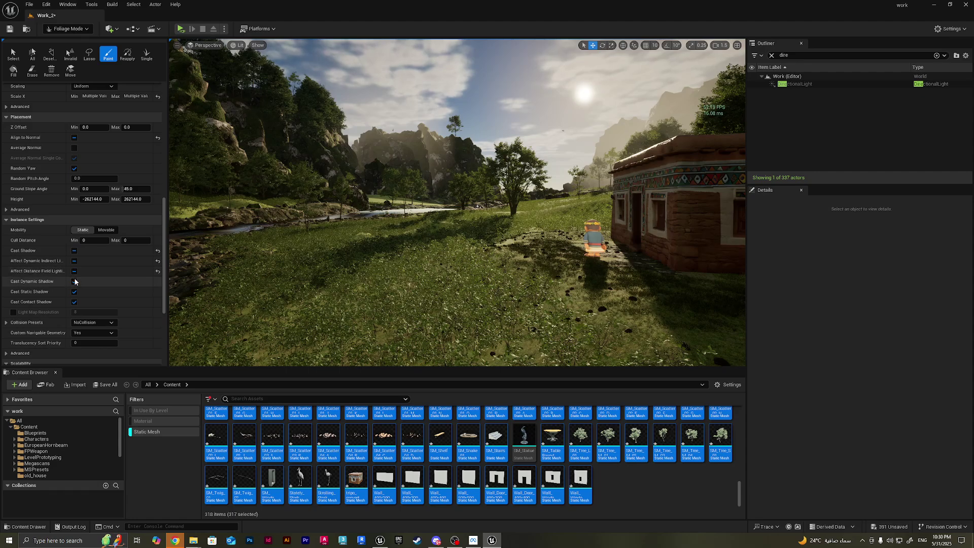
click(75, 282)
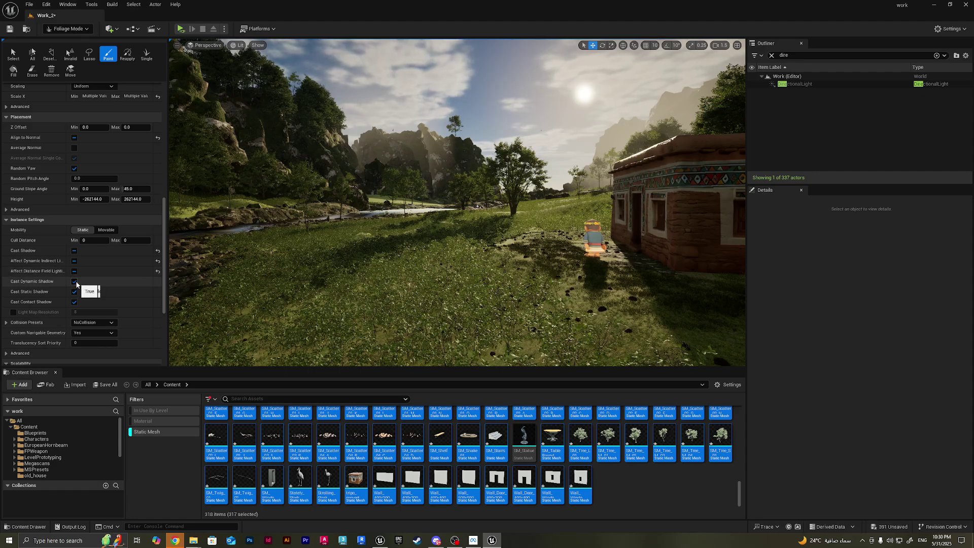
click(74, 282)
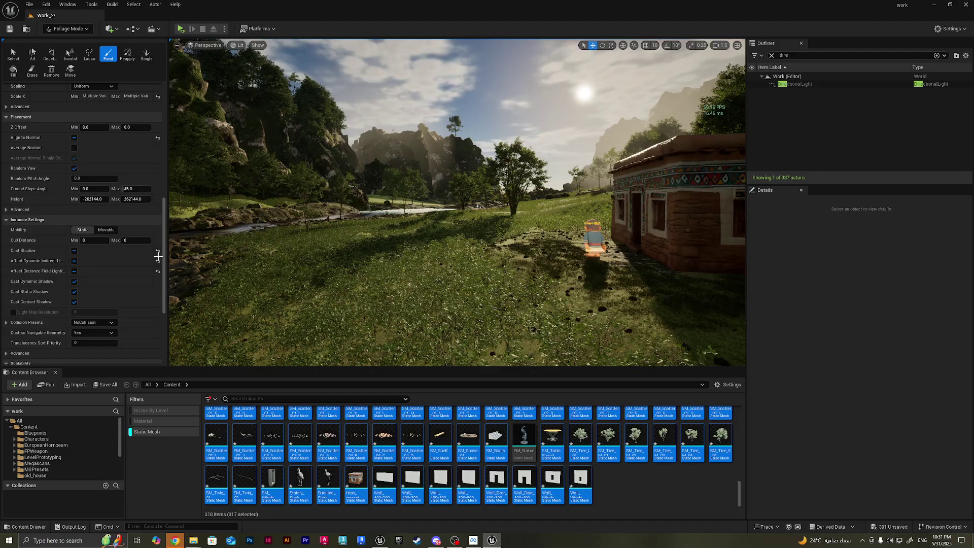
click(75, 282)
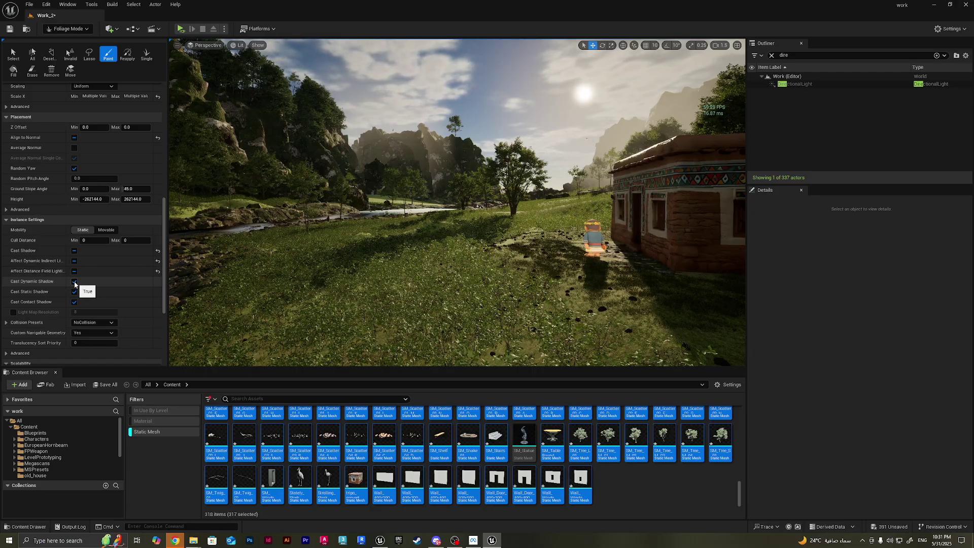